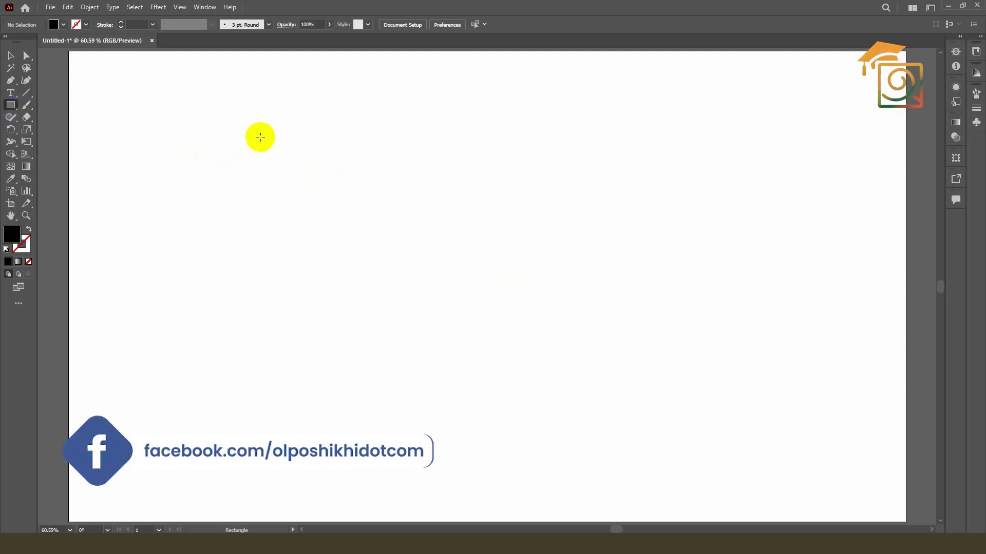
Step: Draw a rectangle about 458 × 382 px on the artboard's upper-left area and fill it with yellow (RGB 229, 190, 28)
mouse_move(249, 137)
left_mouse_down()
mouse_move(392, 293)
mouse_move(464, 305)
mouse_move(449, 304)
left_mouse_up()
double_click(20, 237)
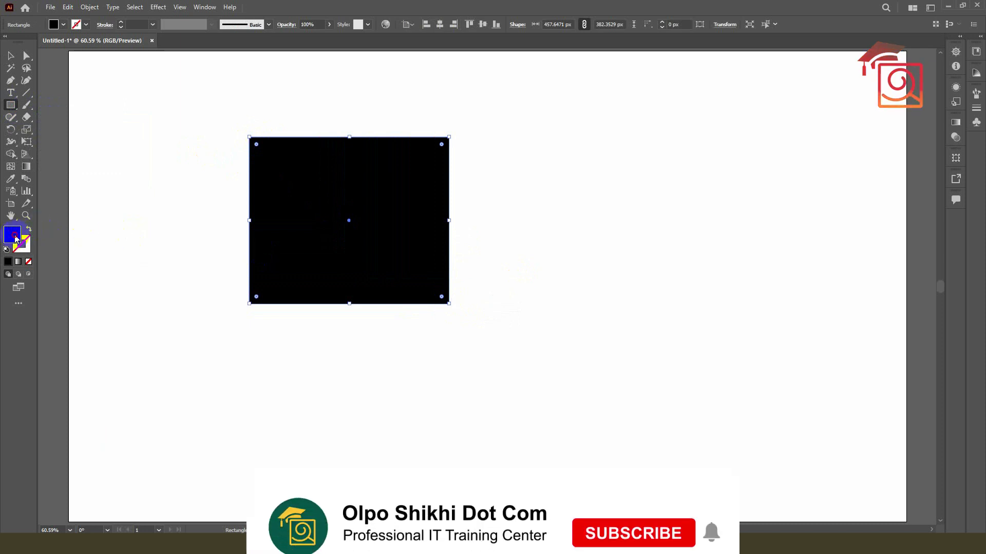
left_click_drag(550, 442, 551, 434)
left_click(519, 332)
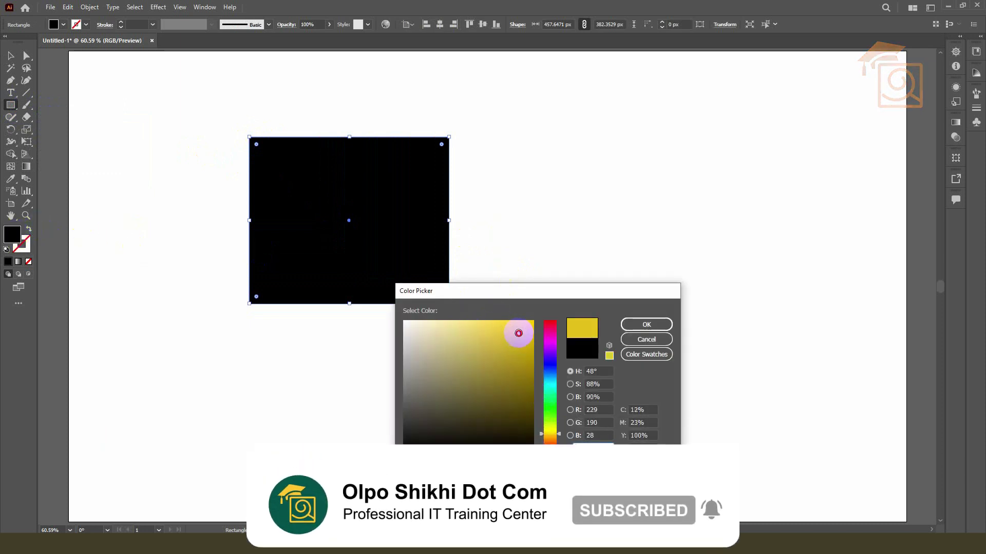
left_click(642, 325)
left_click(10, 55)
left_click_drag(372, 193, 347, 195)
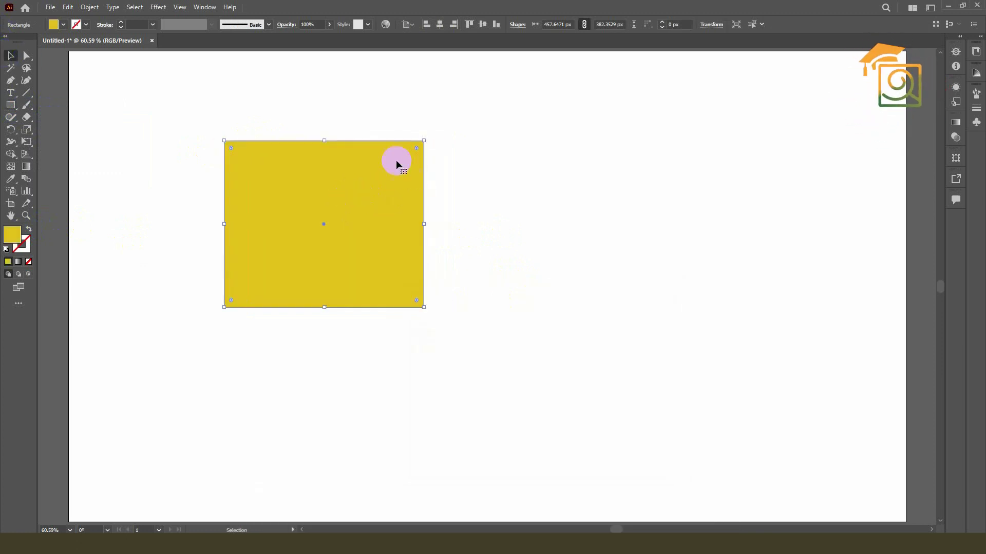
Step: Apply the 3D Extrude & Bevel effect to the yellow rectangle with a depth of 309 px
left_click(159, 7)
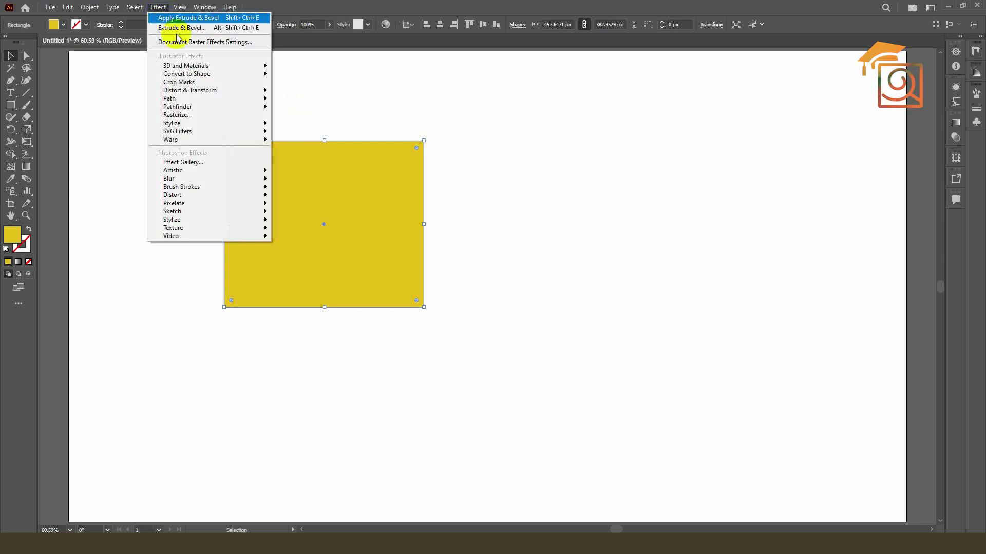
mouse_move(190, 66)
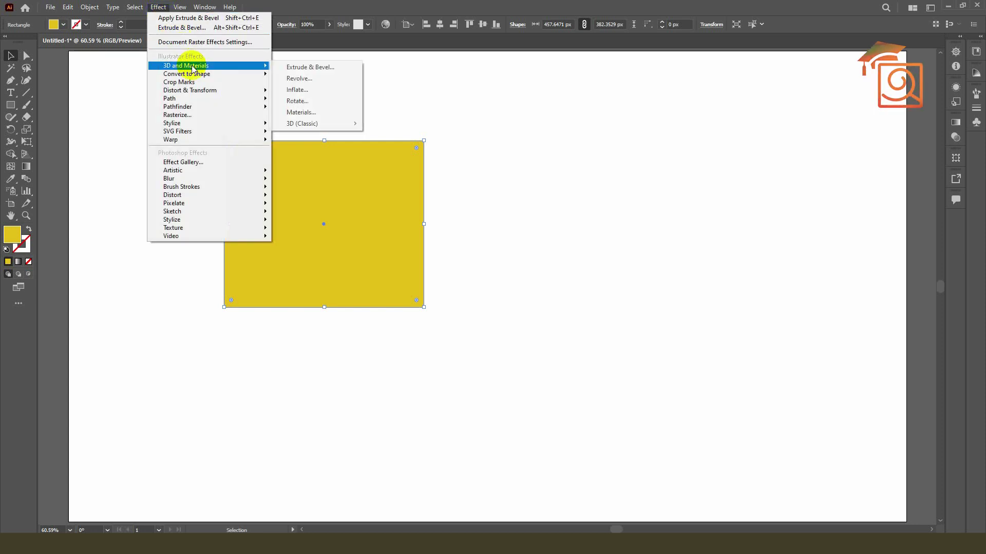
left_click(325, 69)
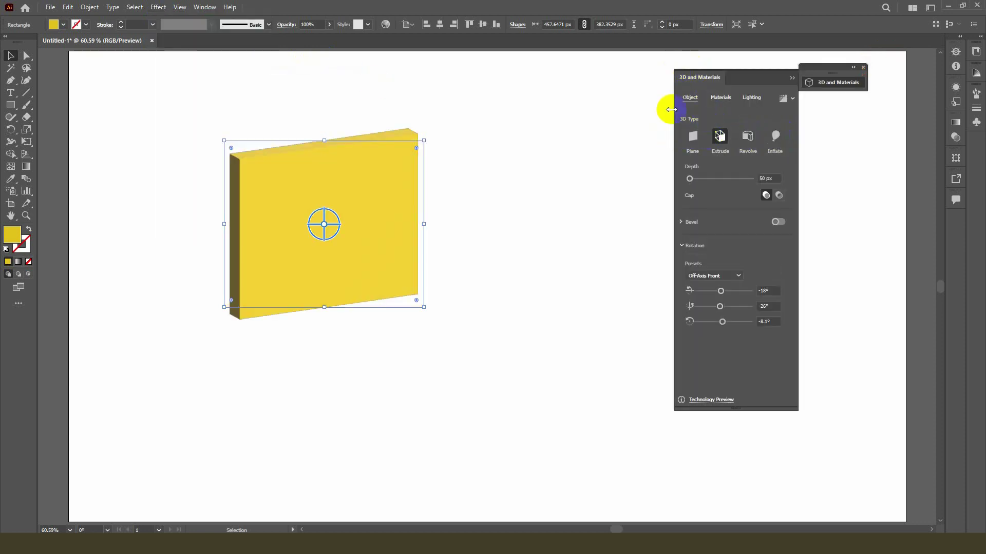
left_click_drag(690, 179, 700, 181)
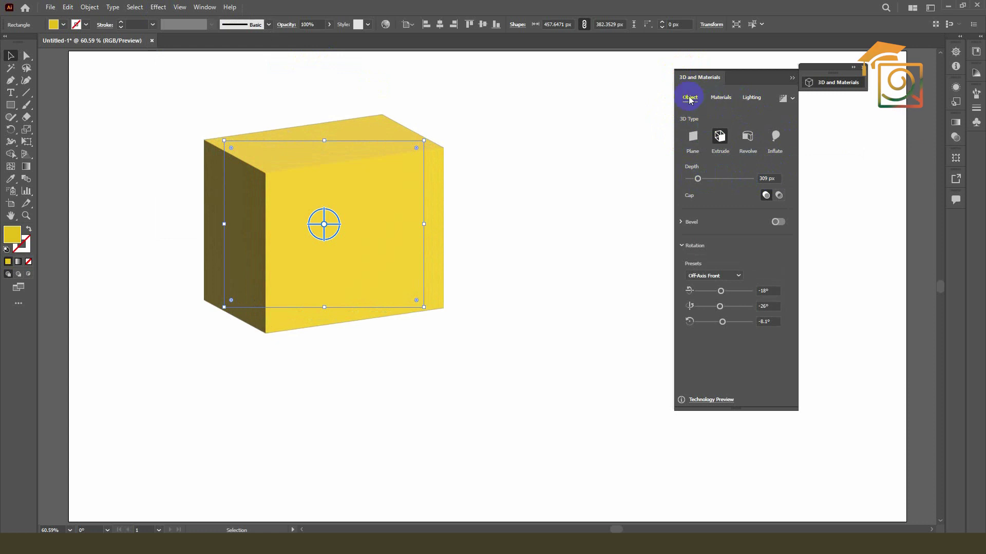
Step: Compare the Diffuse, Top Left and Right lighting presets on the box and restore the Standard preset
left_click(729, 99)
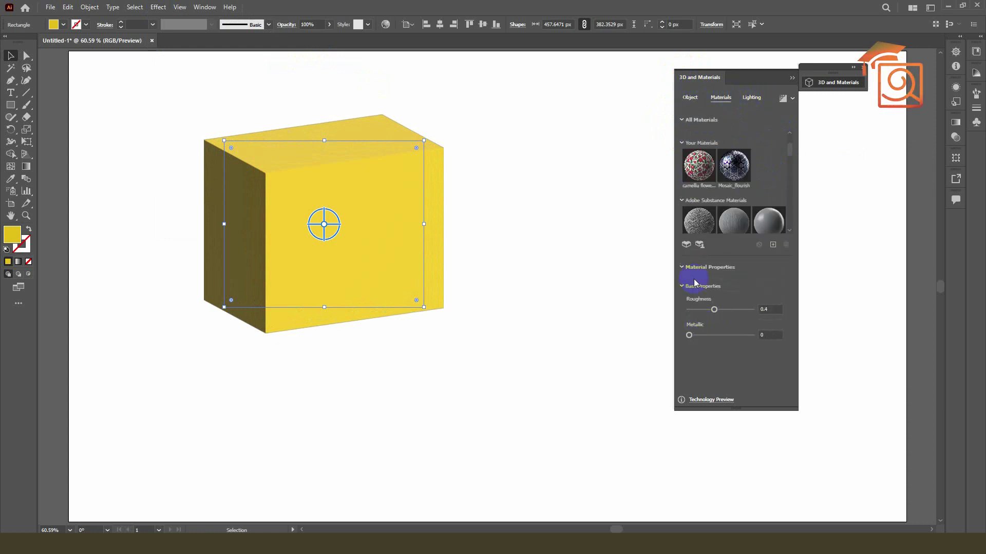
left_click(747, 98)
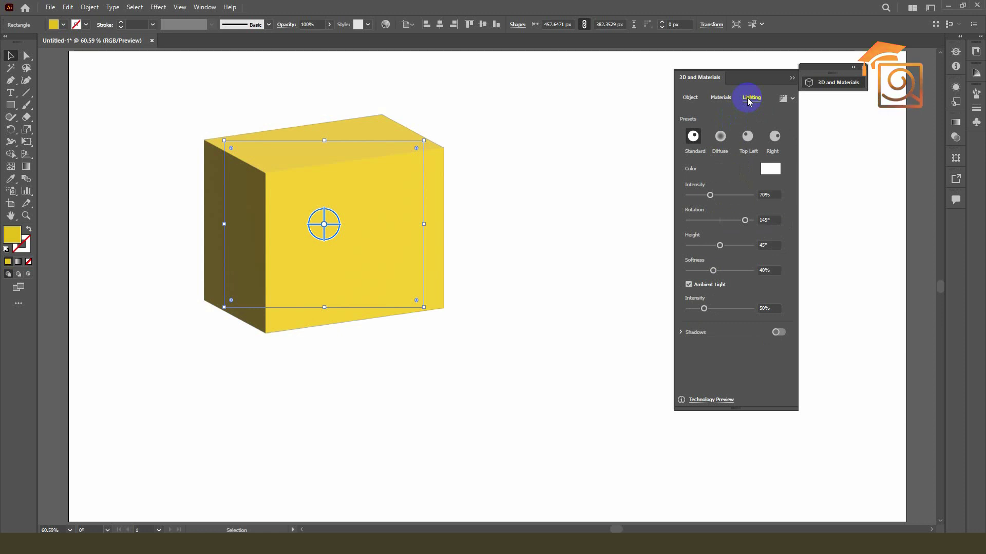
left_click(692, 135)
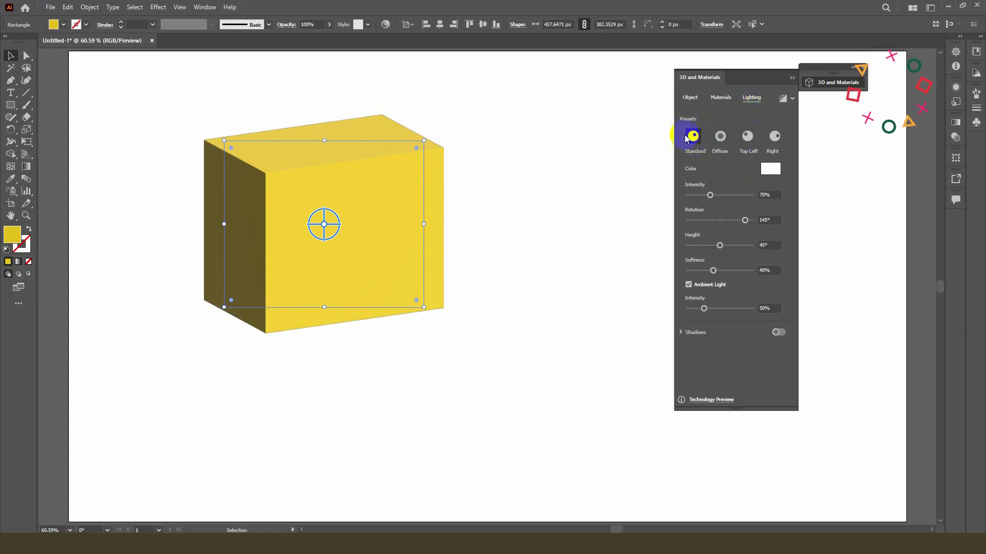
left_click(721, 138)
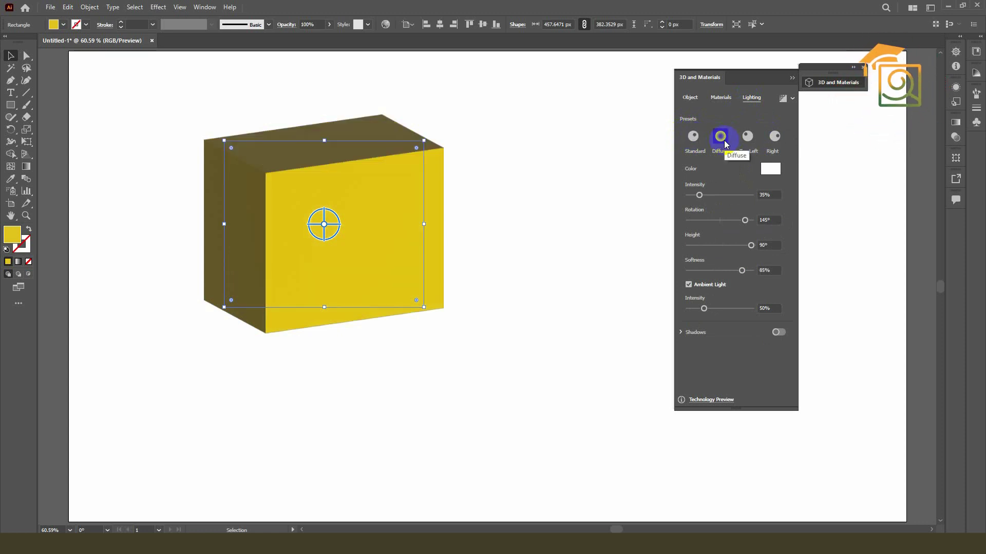
left_click(749, 140)
left_click(775, 139)
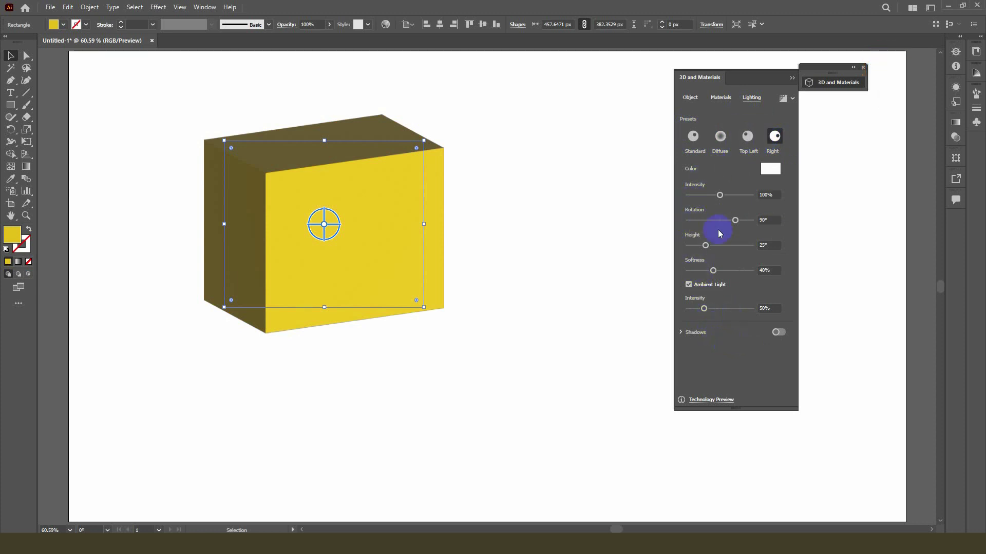
left_click(694, 136)
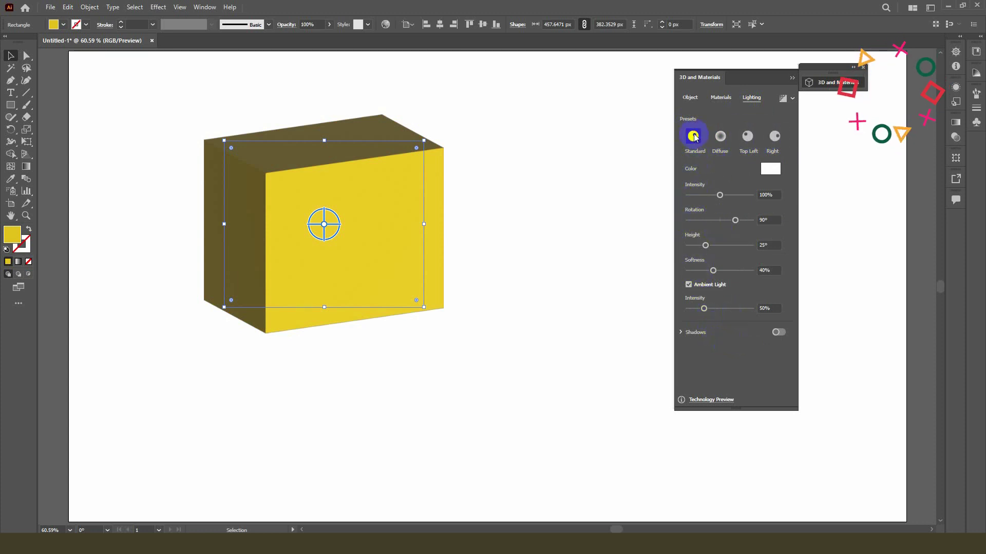
left_click(257, 183)
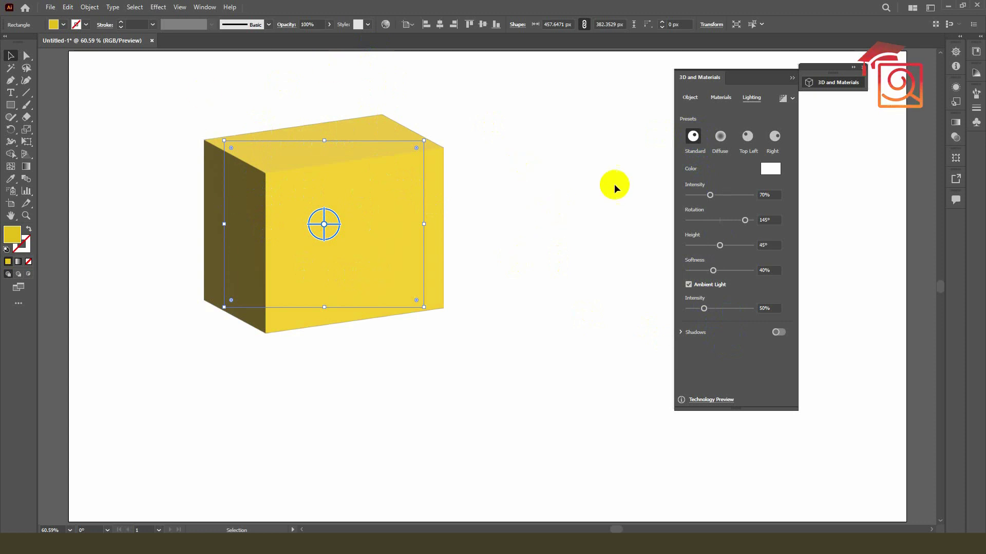
left_click(720, 137)
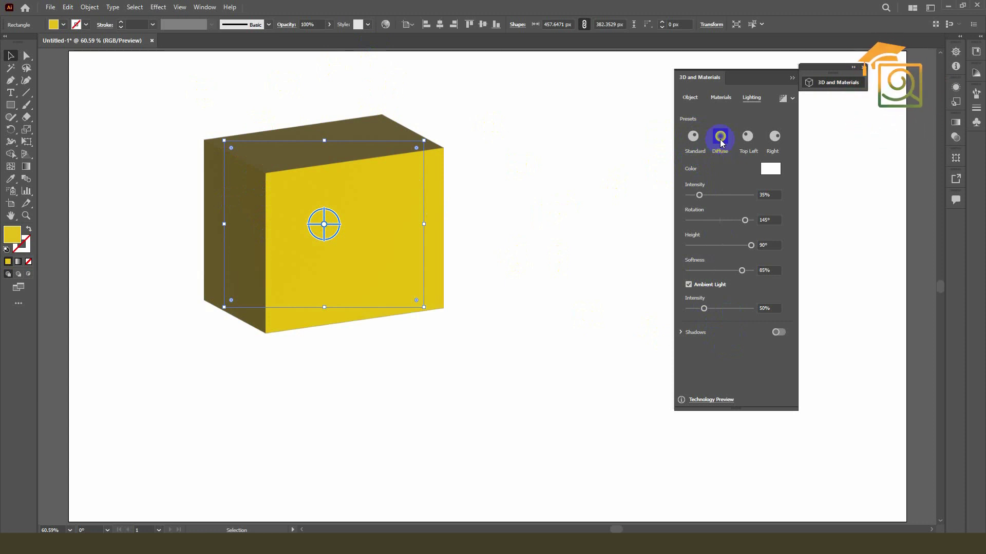
left_click(720, 138)
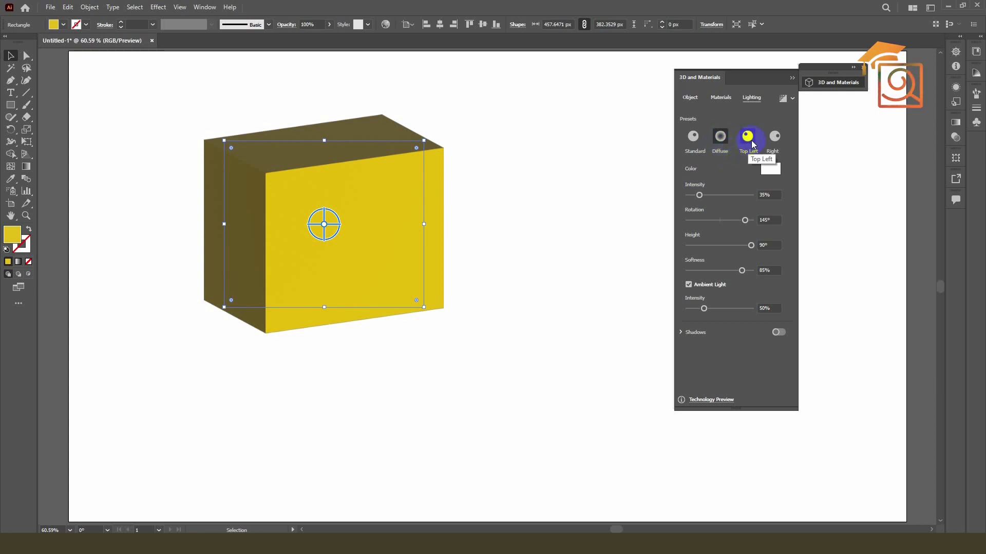
left_click(748, 137)
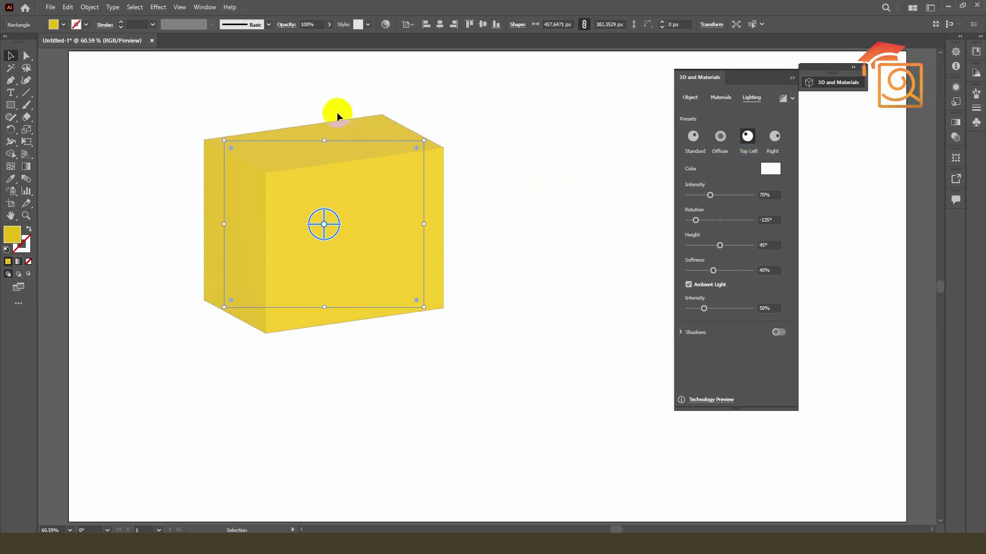
left_click(775, 136)
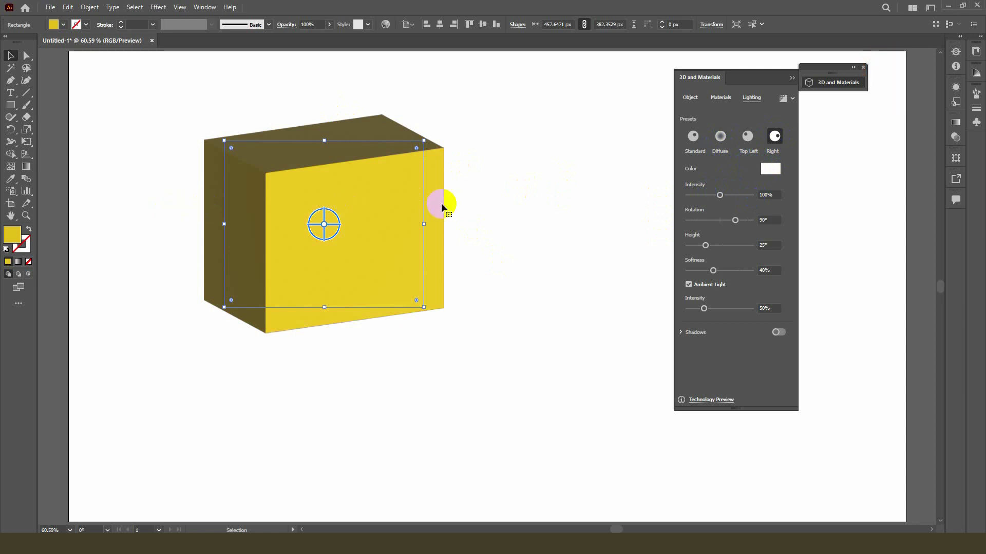
left_click(692, 137)
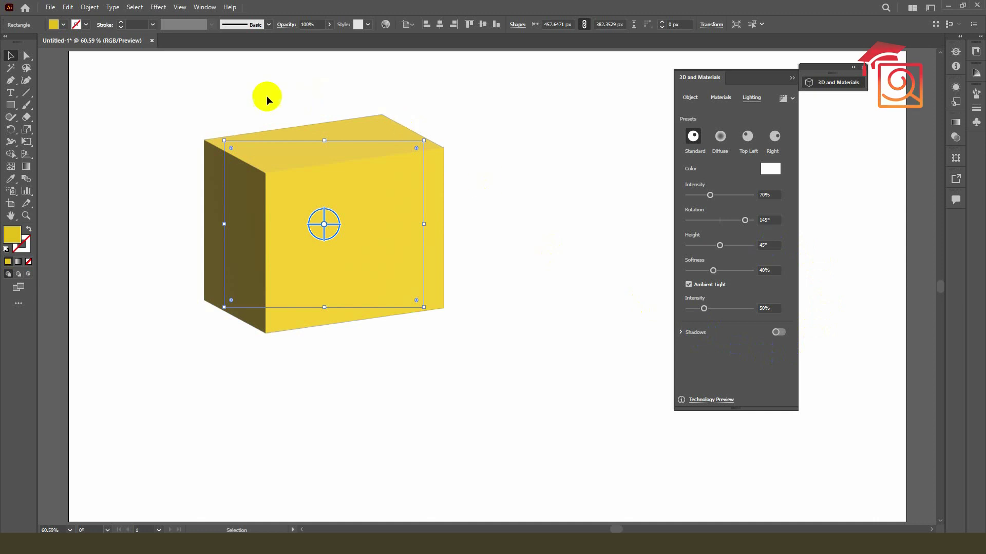
Step: Move the box slightly right on the artboard and turn on its shadow with shadow bounds of 339%
left_click_drag(339, 192, 414, 177)
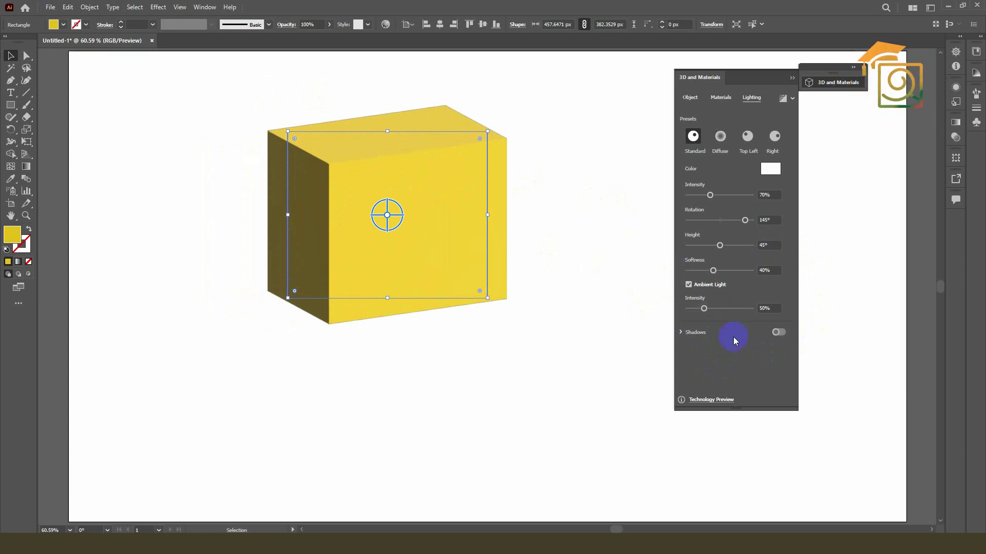
left_click(681, 333)
left_click_drag(749, 409, 748, 479)
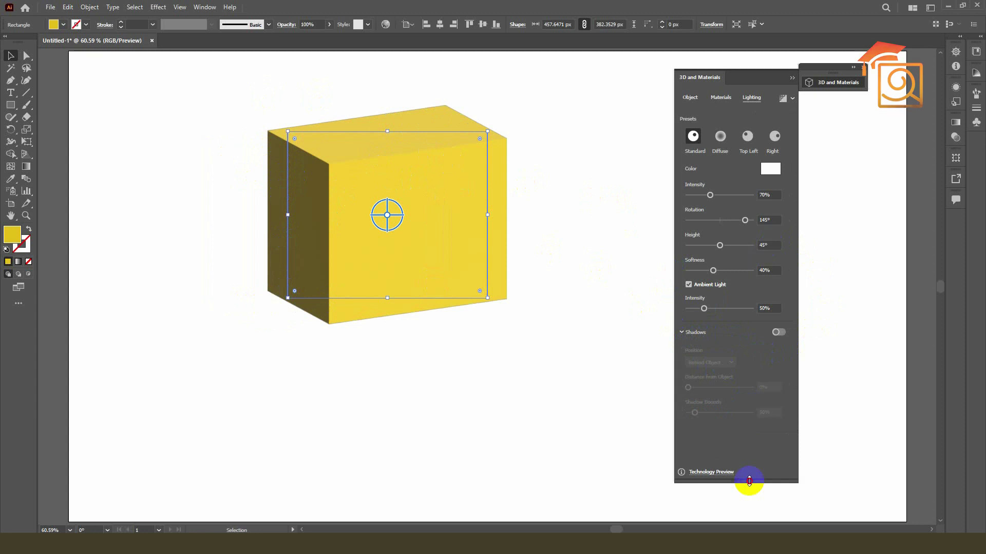
left_click(782, 335)
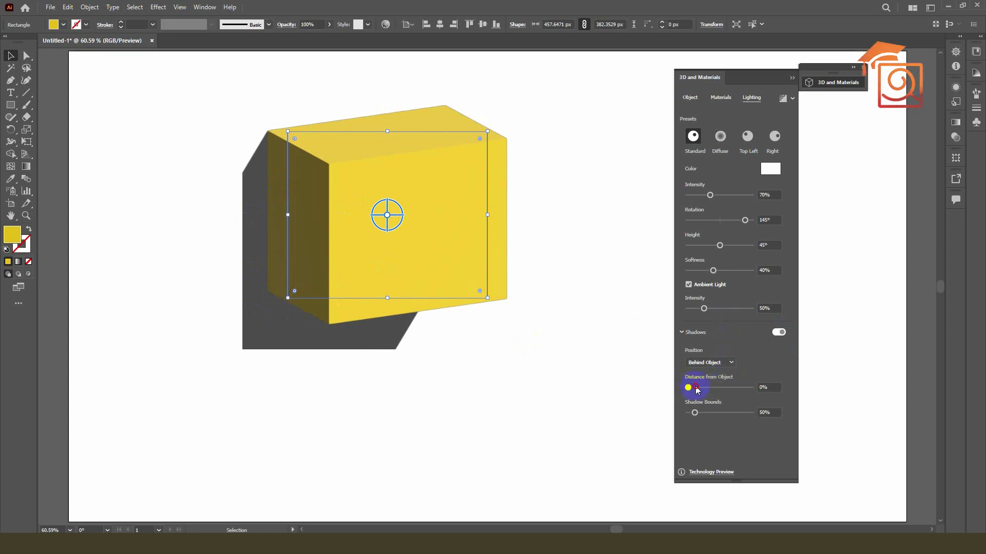
left_click_drag(697, 390, 740, 417)
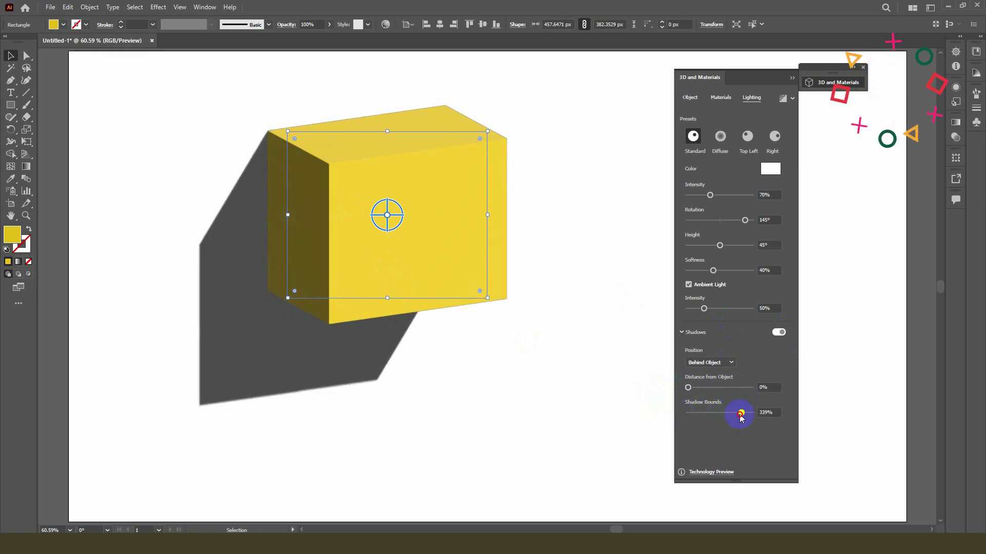
Step: Rotate the box freely in 3D so its top and left faces turn further toward the viewer
left_click_drag(382, 215, 359, 159)
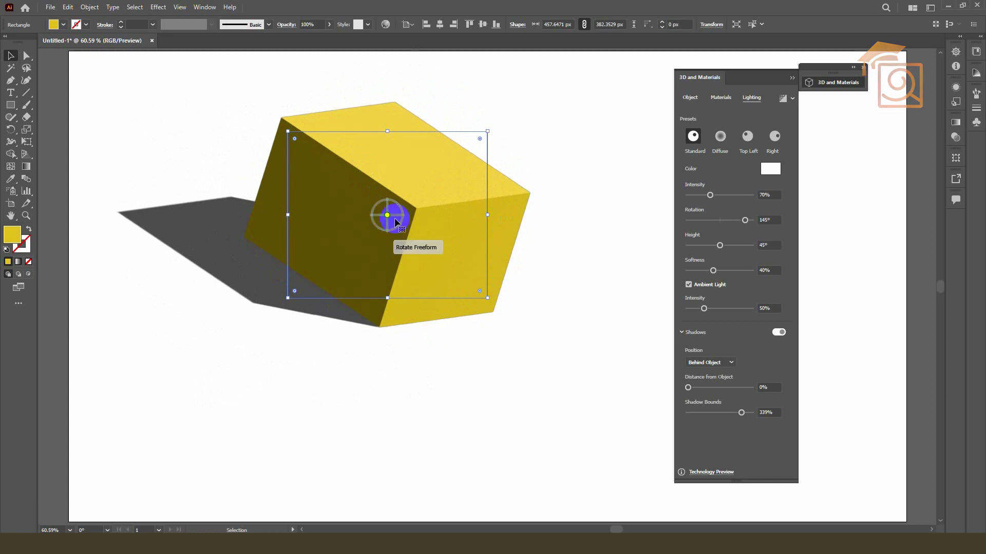
mouse_move(393, 223)
left_mouse_down()
mouse_move(391, 201)
mouse_move(383, 209)
mouse_move(407, 224)
mouse_move(370, 205)
mouse_move(395, 239)
mouse_move(411, 238)
mouse_move(400, 230)
left_mouse_up()
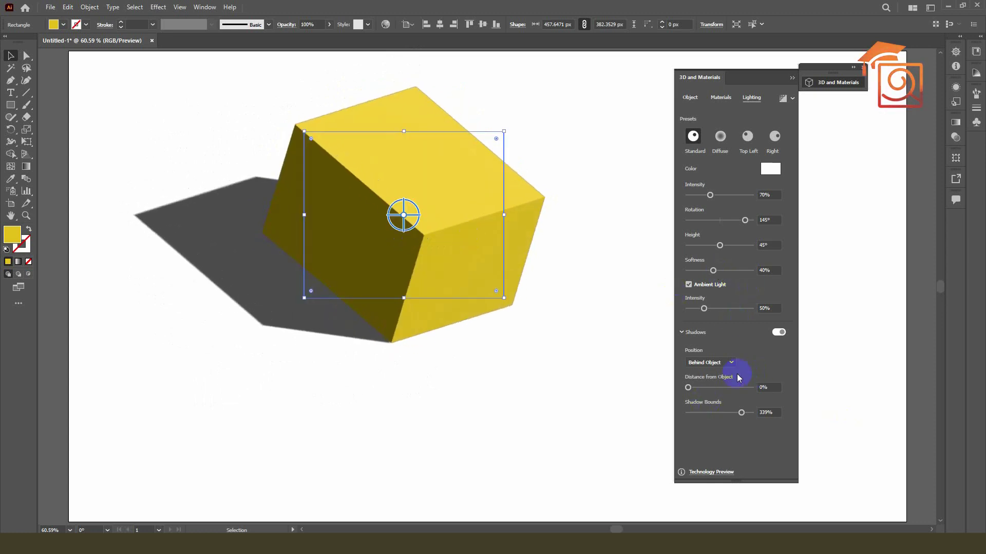
Step: Try the Below Object shadow position and switch back to Behind Object
left_click(707, 370)
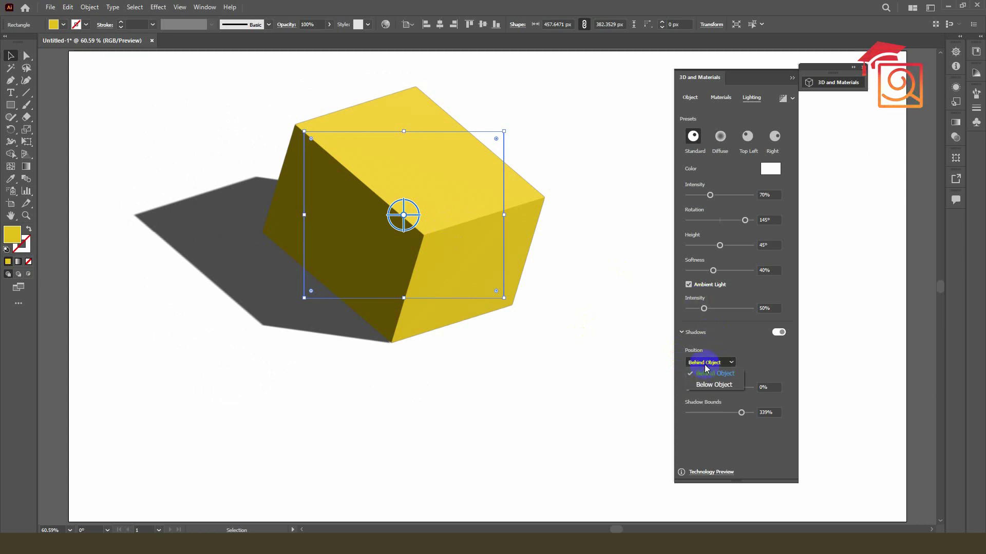
left_click(715, 381)
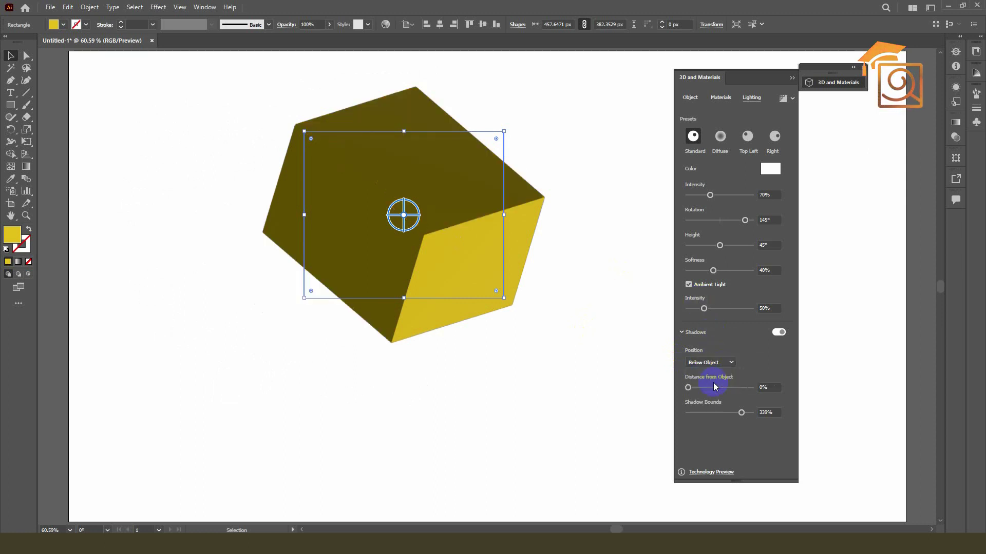
left_click(709, 363)
left_click(710, 375)
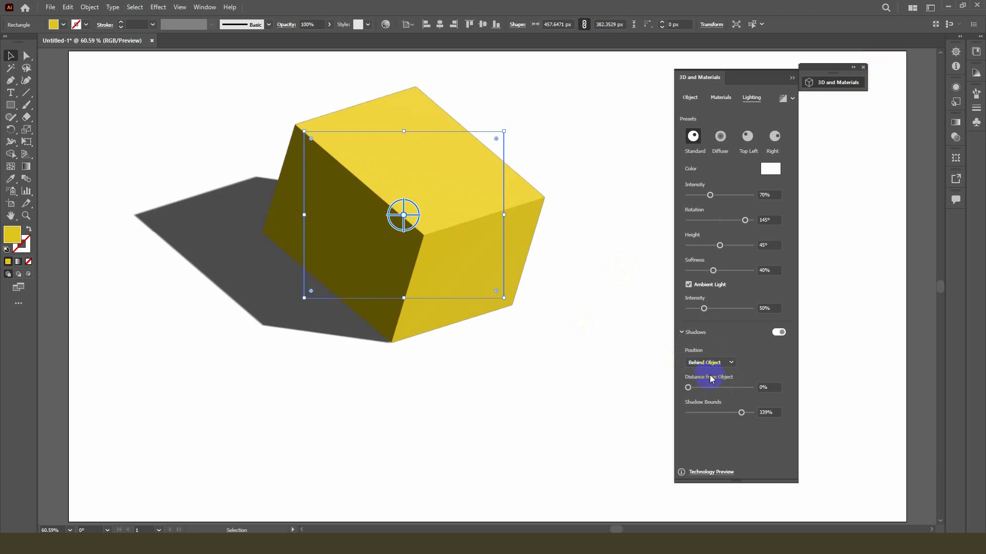
Step: Test the shadow's distance from the box, return it to 0%, and set the shadow bounds to 400%
left_click_drag(688, 387, 666, 389)
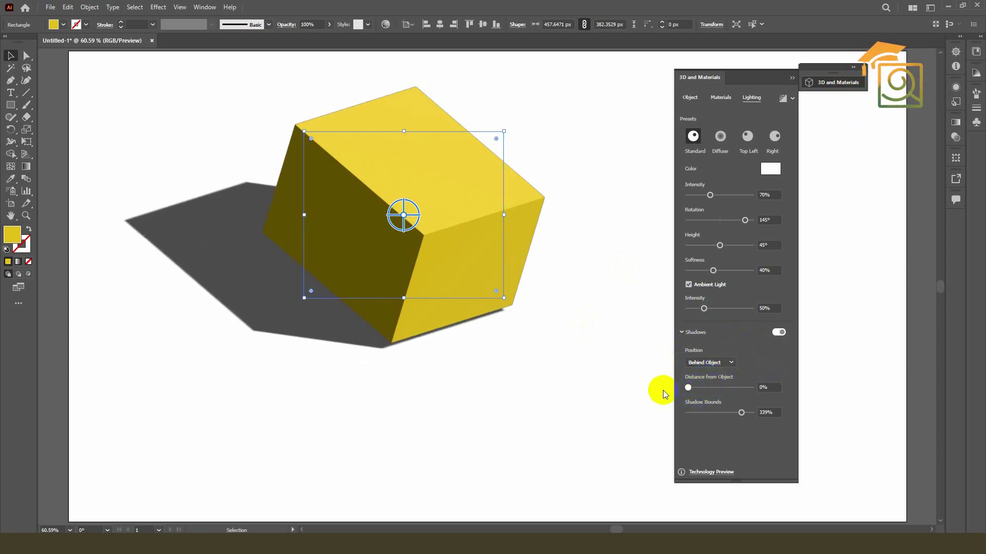
left_click_drag(741, 415, 765, 421)
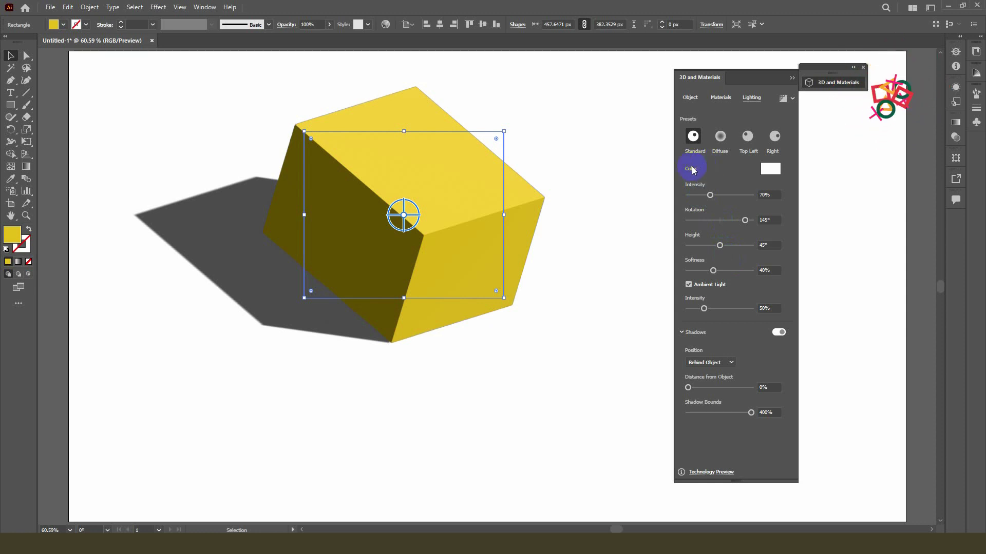
Step: Try an orange light color on the box and restore white (ffffff)
left_click(774, 169)
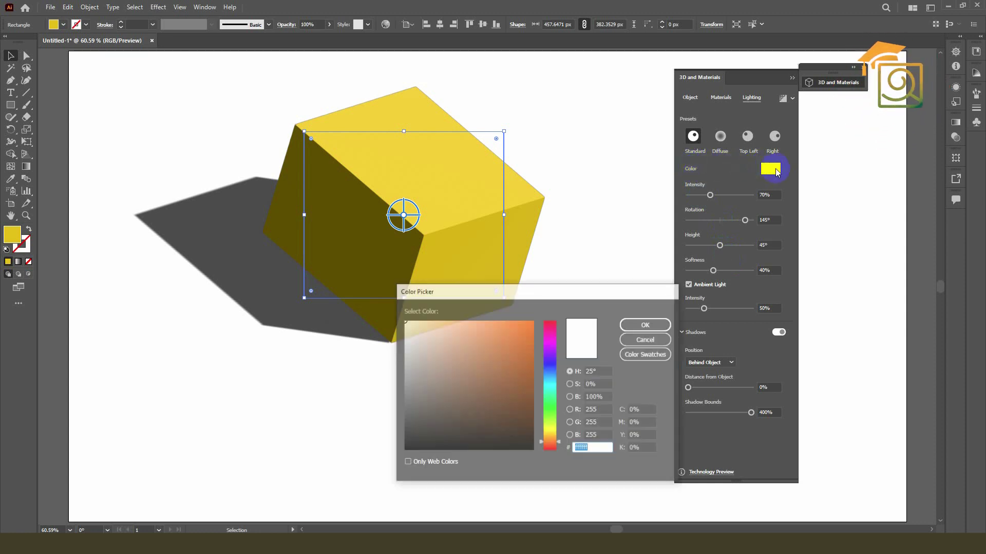
left_click_drag(510, 337, 519, 341)
left_click(632, 326)
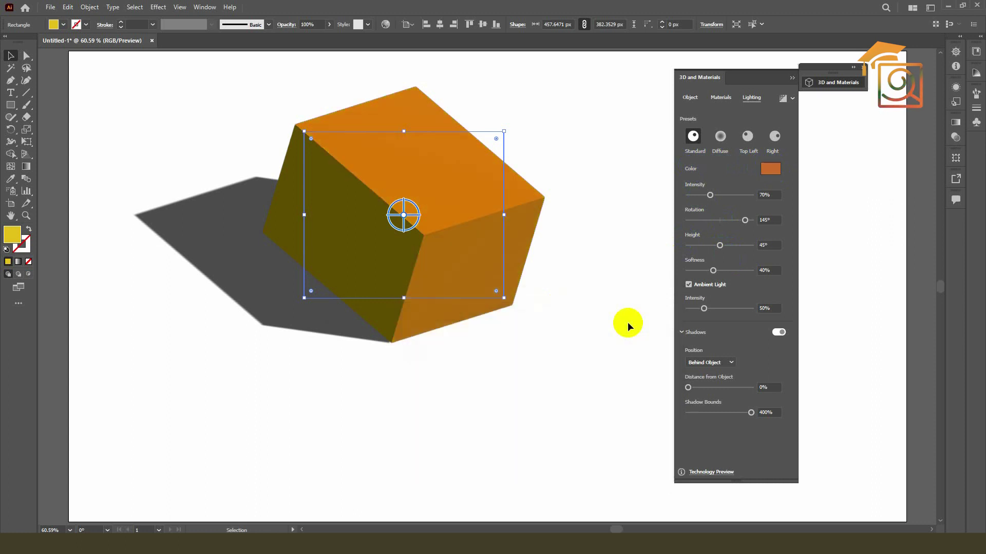
left_click(774, 170)
left_click_drag(427, 333, 367, 289)
left_click_drag(413, 330, 385, 314)
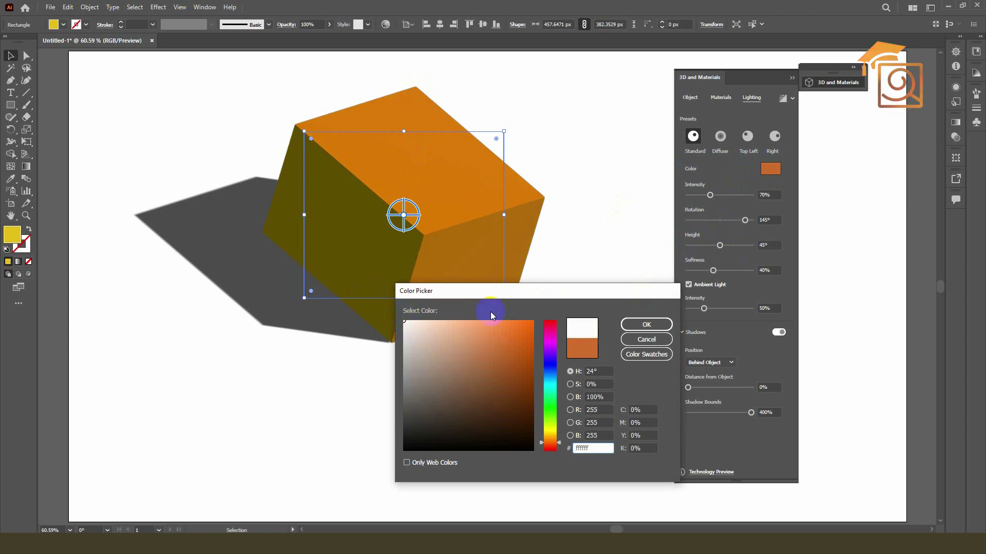
left_click(638, 327)
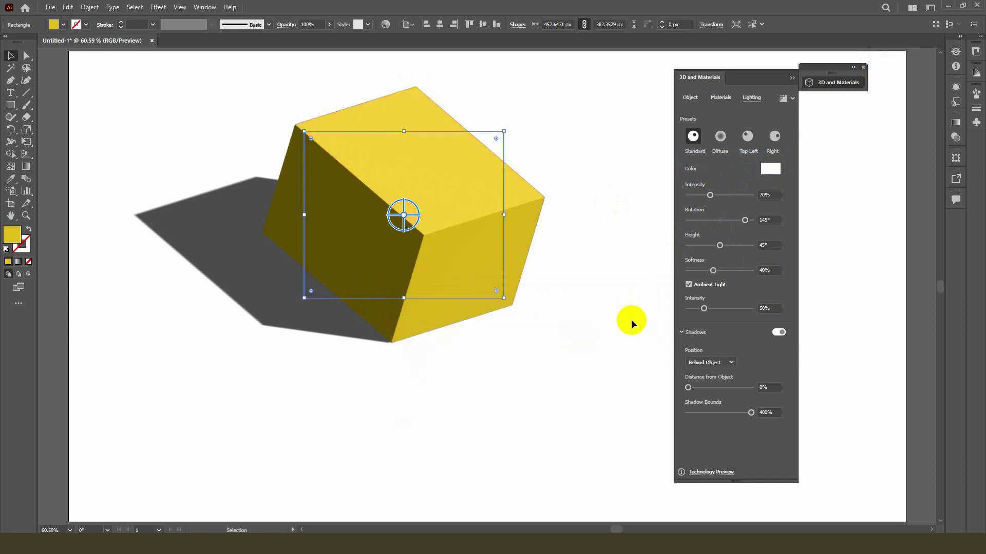
Step: Change the box's 3D light color to pure red (ff0000)
left_click(775, 172)
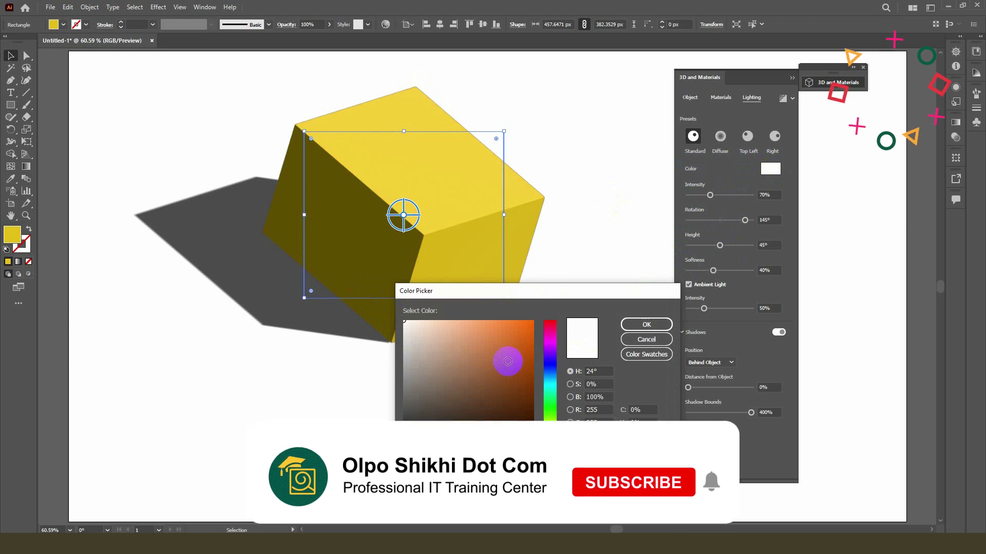
left_click_drag(550, 379, 550, 321)
left_click(521, 327)
left_click(646, 325)
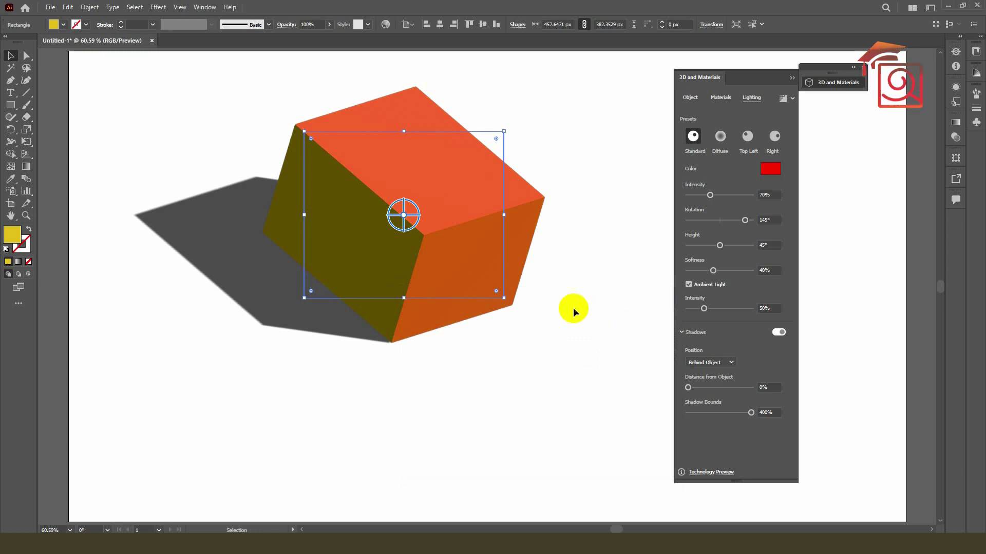
Step: Change the box's light color to saturated yellow (fff800)
left_click(775, 172)
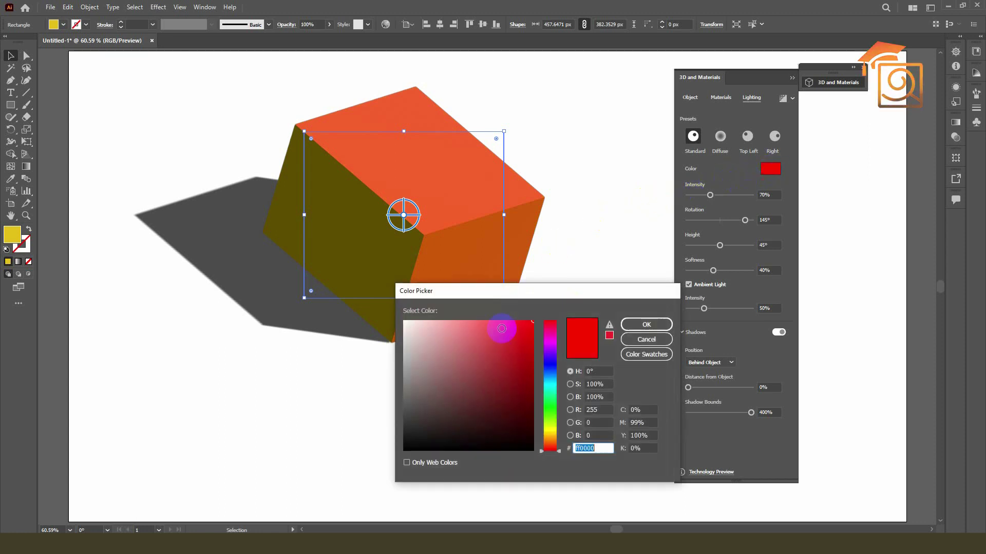
left_click_drag(414, 334, 408, 323)
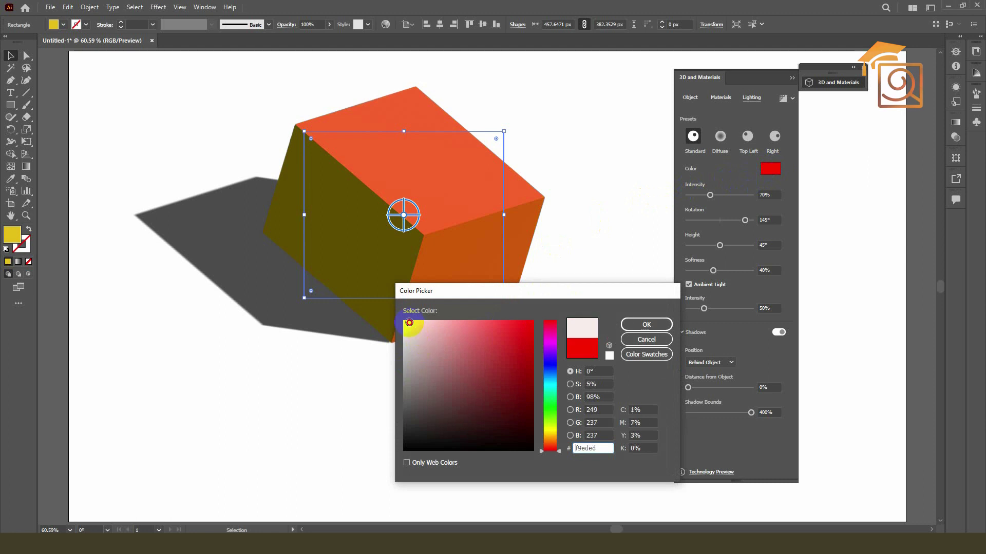
left_click(553, 433)
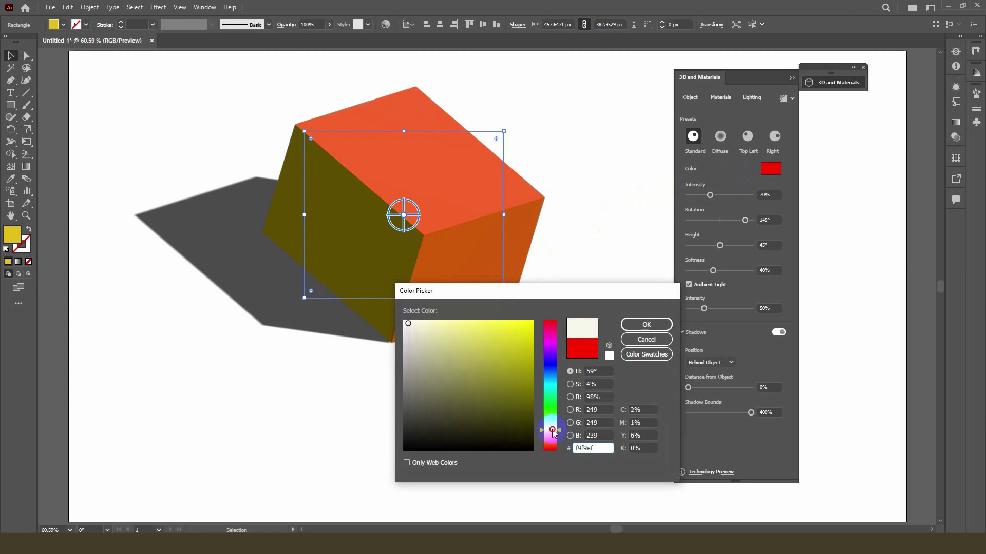
left_click(530, 323)
left_click(638, 323)
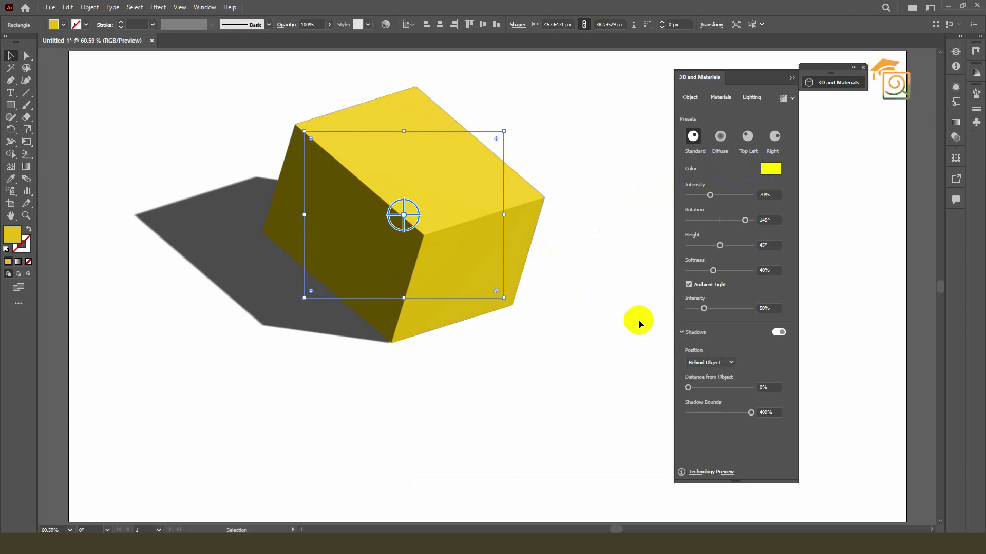
Step: Reset the light color to white, and set it back to a fully saturated bright yellow
left_click(770, 169)
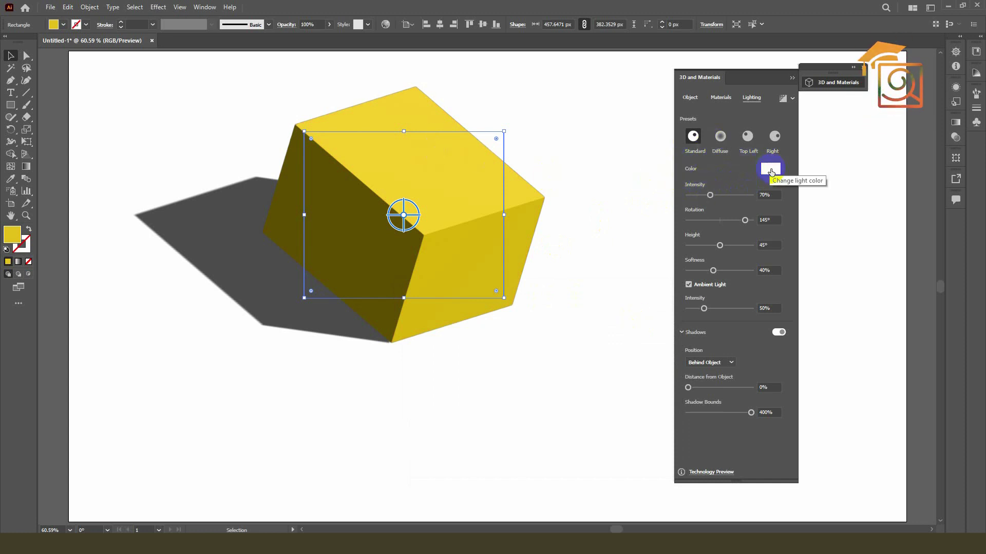
left_click(771, 170)
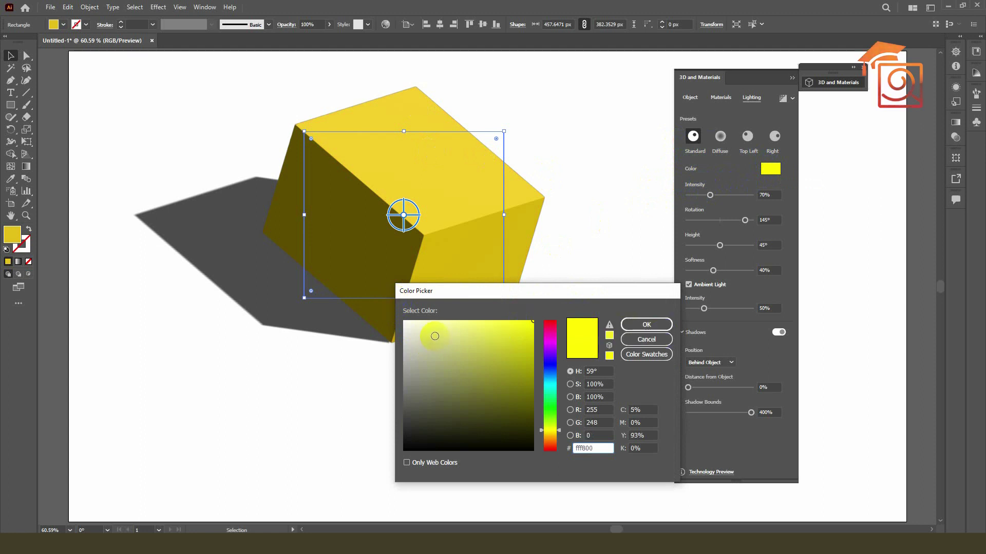
left_click(648, 326)
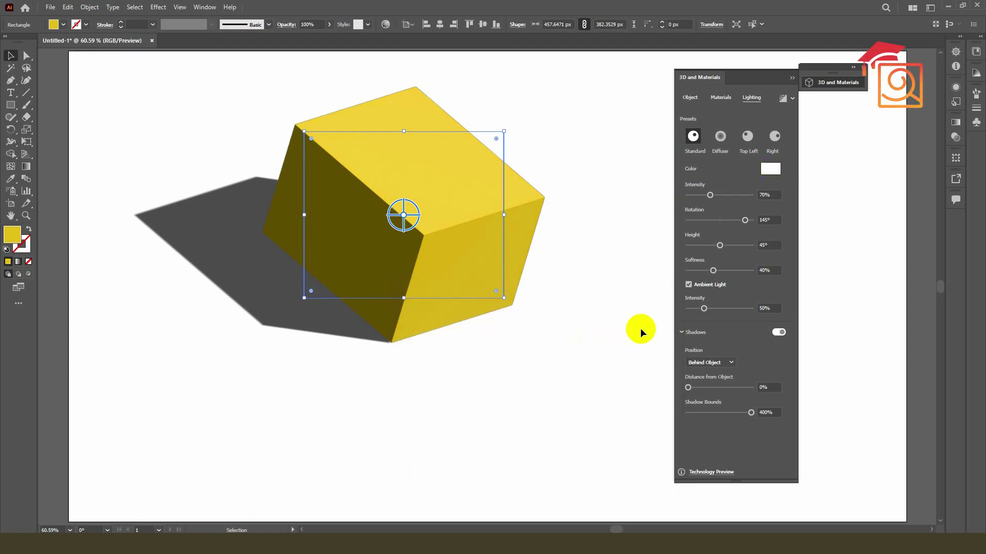
left_click(771, 169)
left_click(532, 323)
left_click(646, 325)
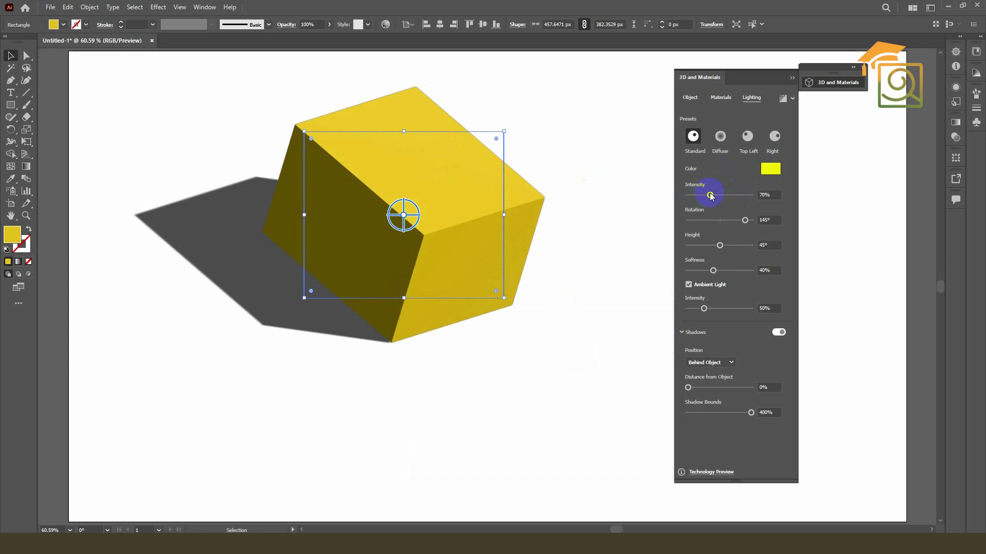
Step: Set the light intensity to 72% and test the light rotation at 5° and -180°
mouse_move(712, 196)
left_mouse_down()
mouse_move(728, 194)
mouse_move(703, 202)
mouse_move(721, 203)
mouse_move(714, 204)
left_mouse_up()
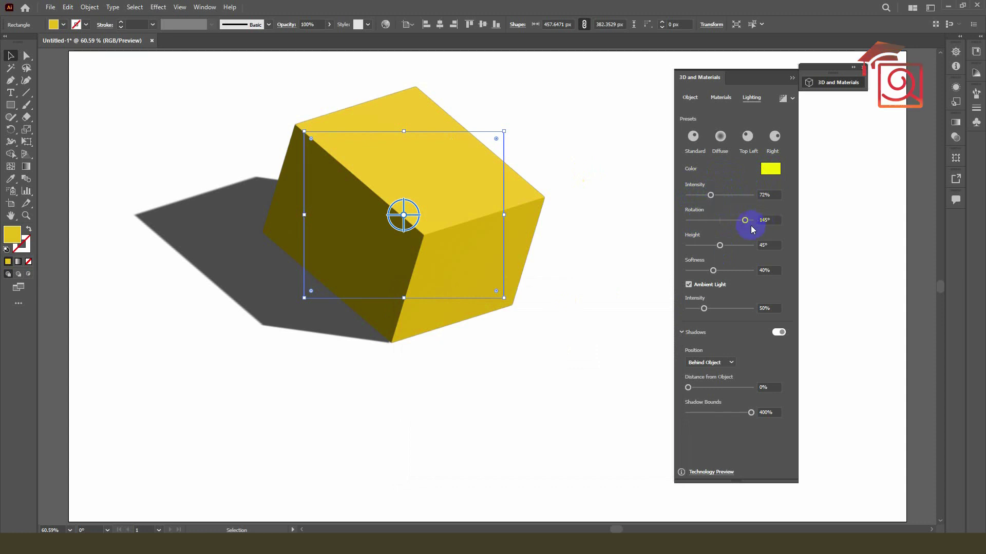
mouse_move(744, 225)
left_mouse_down()
mouse_move(707, 225)
mouse_move(749, 226)
mouse_move(720, 224)
left_mouse_up()
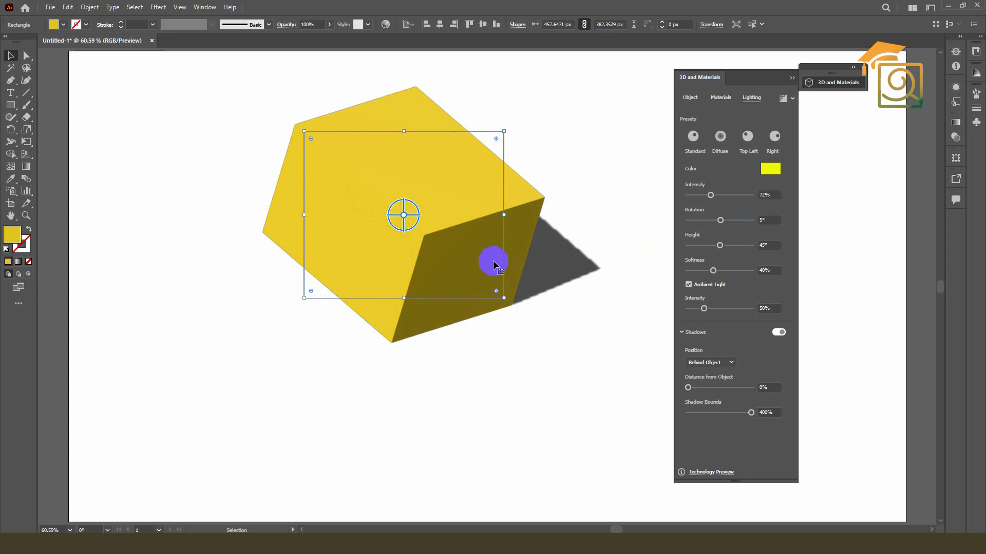
left_click_drag(723, 221, 690, 226)
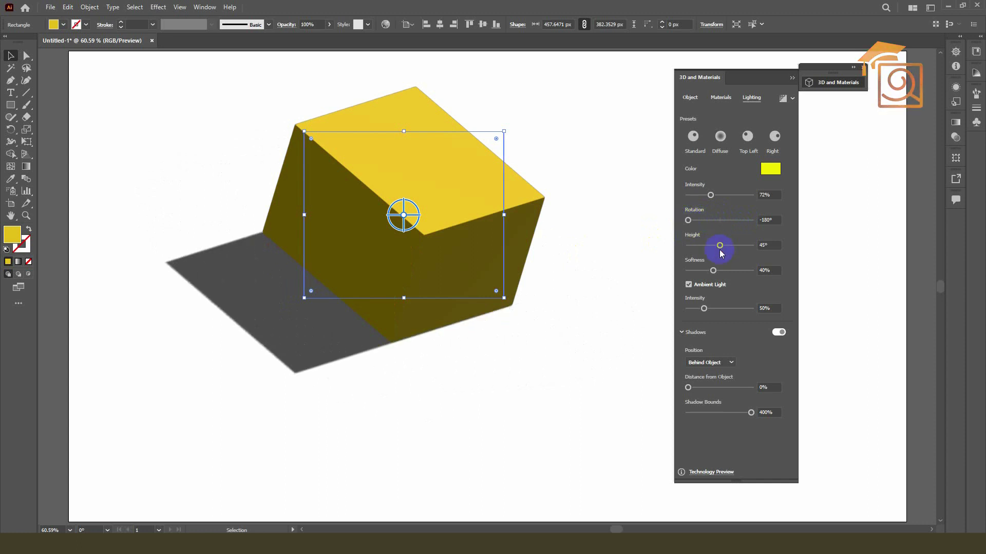
Step: Set the light height to 46° and the light softness to 52%
mouse_move(719, 247)
left_mouse_down()
mouse_move(759, 247)
mouse_move(691, 248)
mouse_move(751, 251)
mouse_move(696, 249)
mouse_move(750, 248)
mouse_move(720, 253)
left_mouse_up()
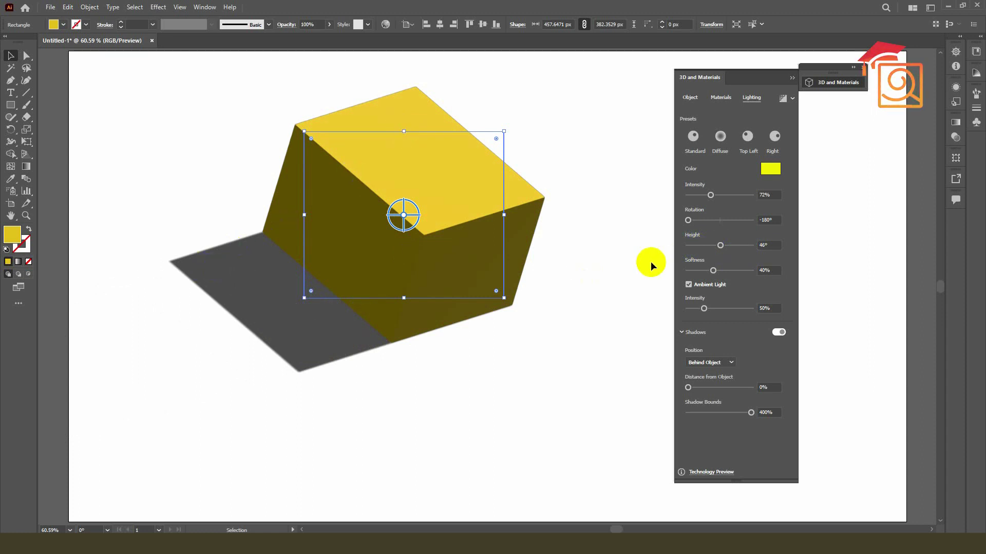
mouse_move(714, 274)
left_mouse_down()
mouse_move(728, 272)
mouse_move(665, 268)
mouse_move(744, 275)
mouse_move(716, 271)
left_mouse_up()
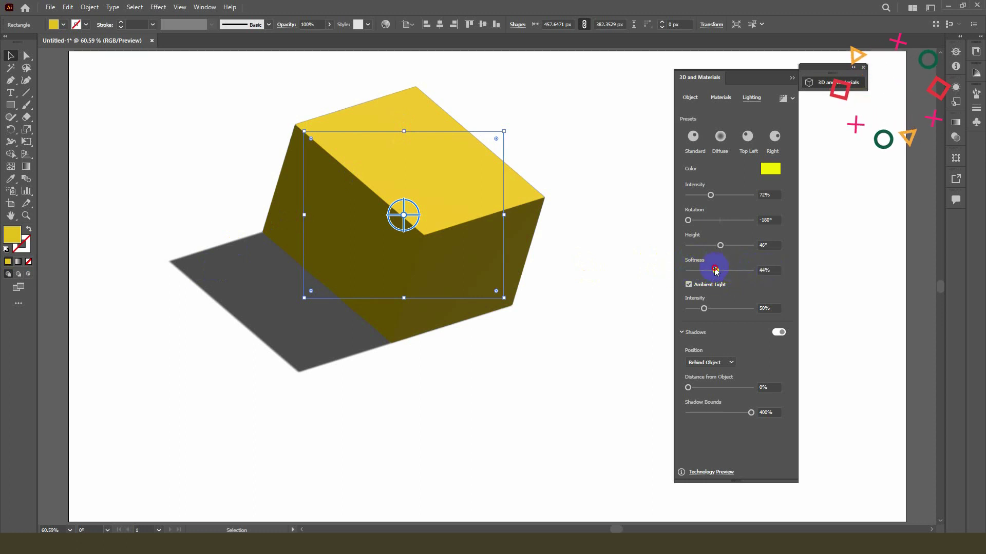
left_click_drag(716, 271, 719, 271)
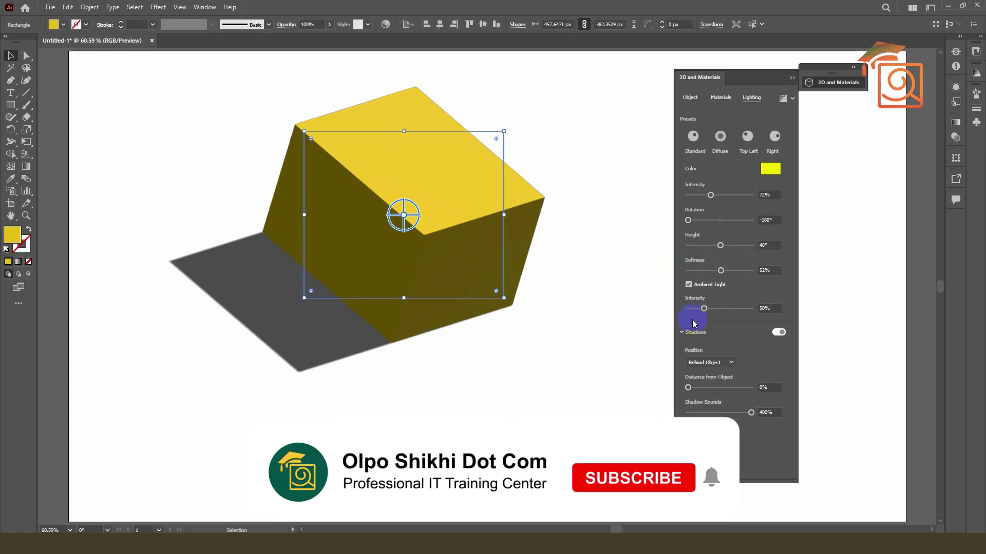
Step: Set the ambient light intensity to 89% and the shadow bounds to 396%
mouse_move(704, 308)
left_mouse_down()
mouse_move(742, 312)
mouse_move(716, 309)
left_mouse_up()
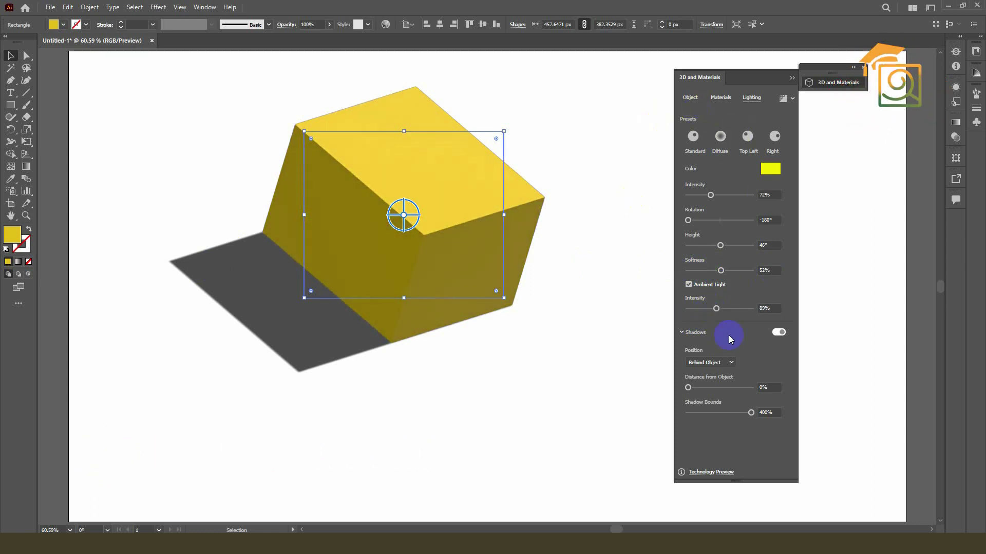
left_click(715, 414)
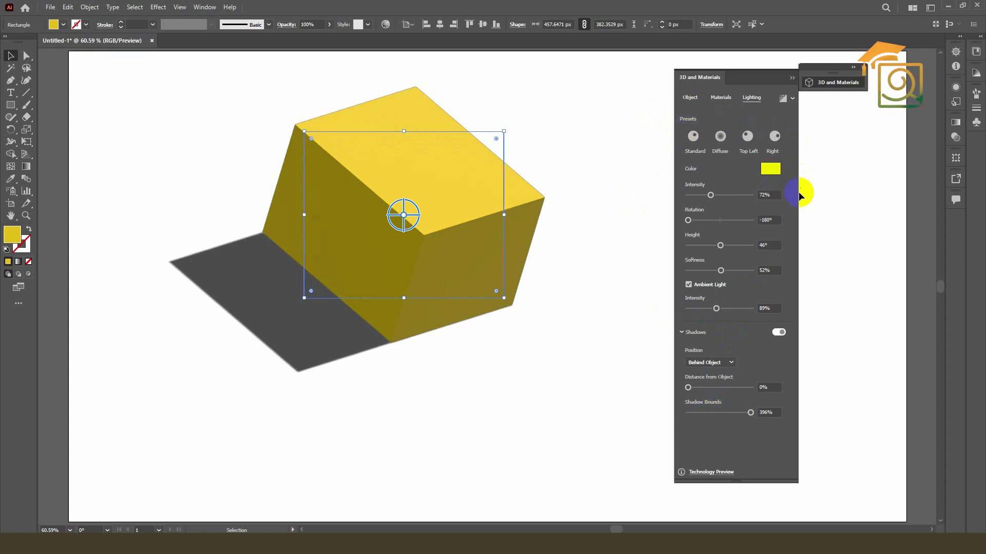
Step: Try the Standard, Top Left and Right lighting presets on the box, keeping the shadow position at Behind Object
left_click(694, 137)
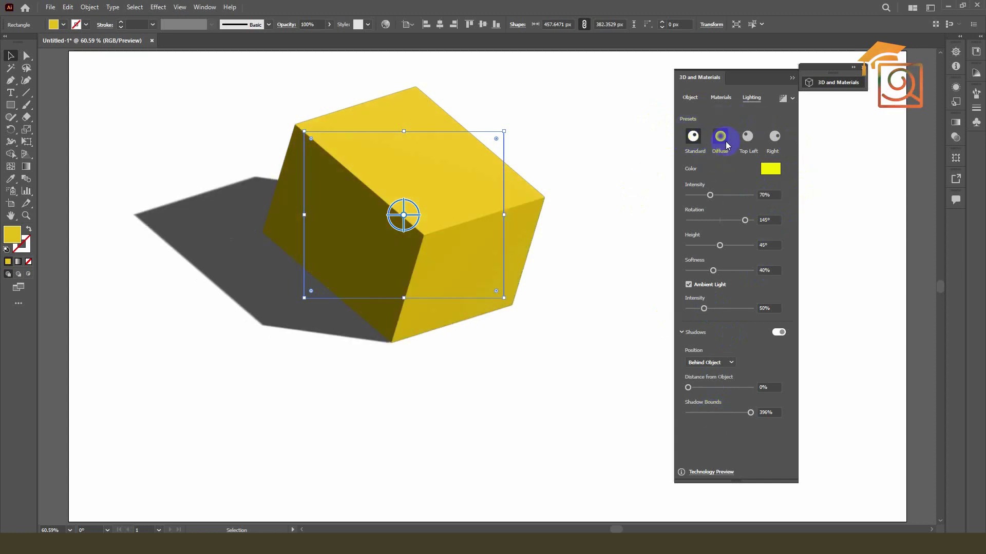
left_click(748, 136)
left_click(775, 136)
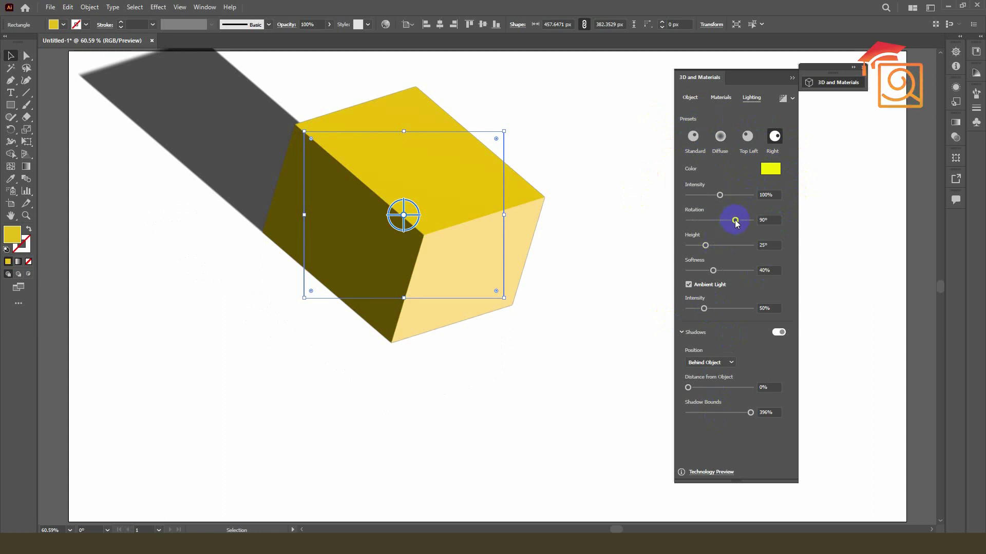
scroll(549, 324, "up", 1)
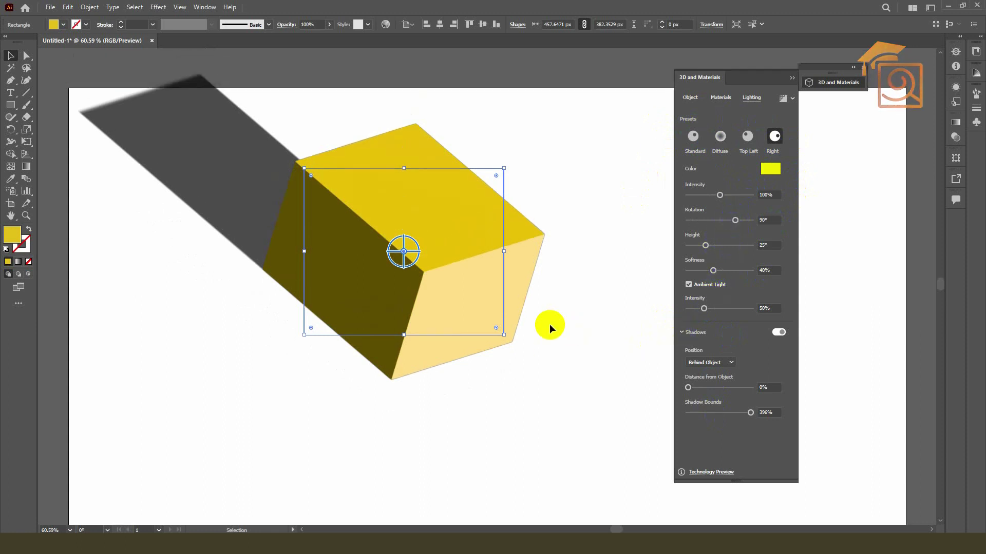
left_click(731, 364)
left_click(712, 371)
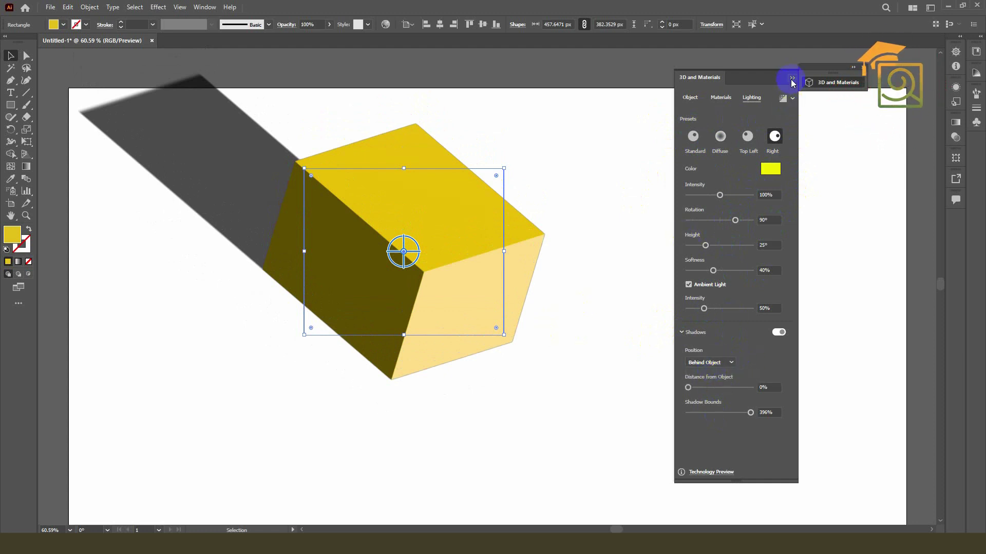
Step: Compare the Diffuse and Top Left lighting presets on the box and finish with the Right preset
left_click(721, 147)
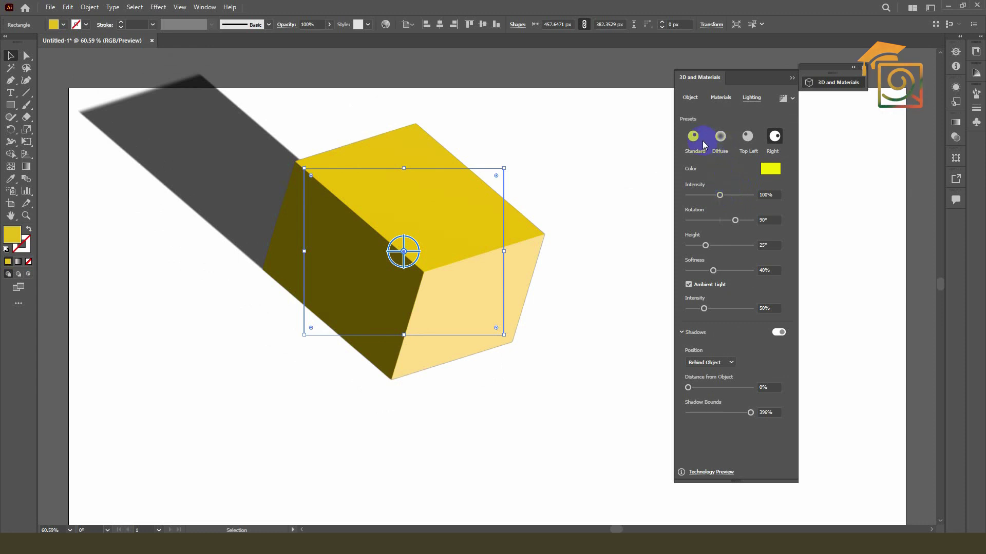
left_click(722, 139)
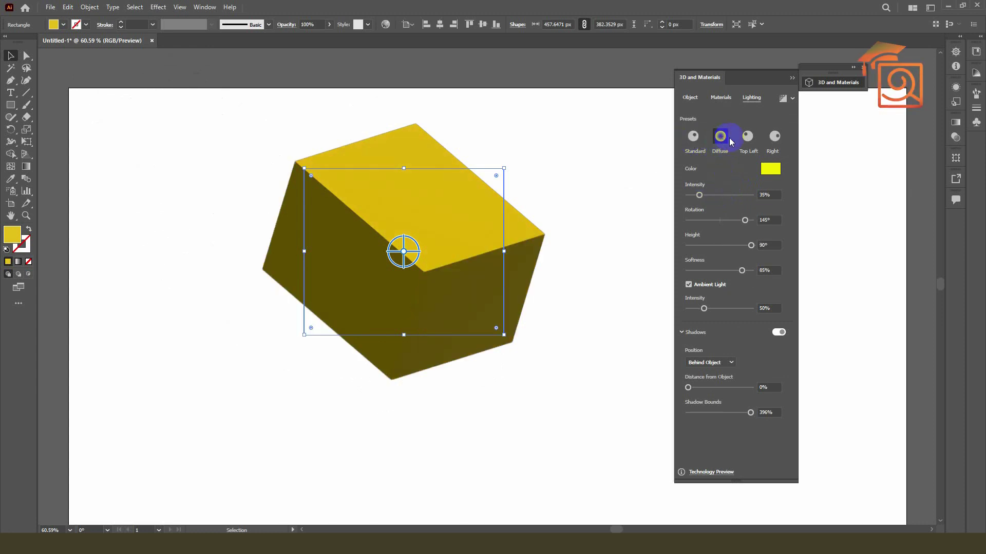
left_click(747, 137)
left_click(776, 139)
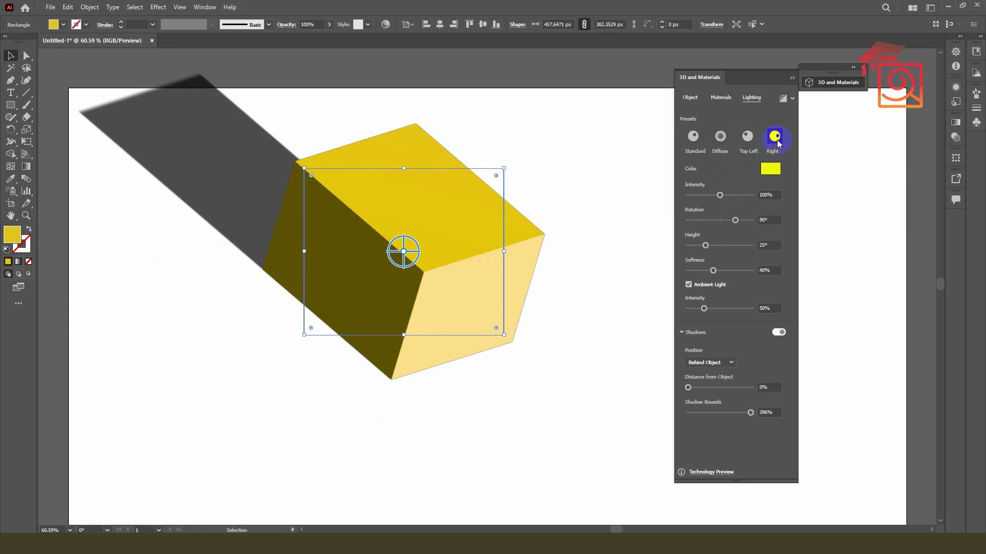
Step: Collapse the 3D and Materials settings and move the box off the artboard to its left side
left_click(792, 79)
left_click(609, 197)
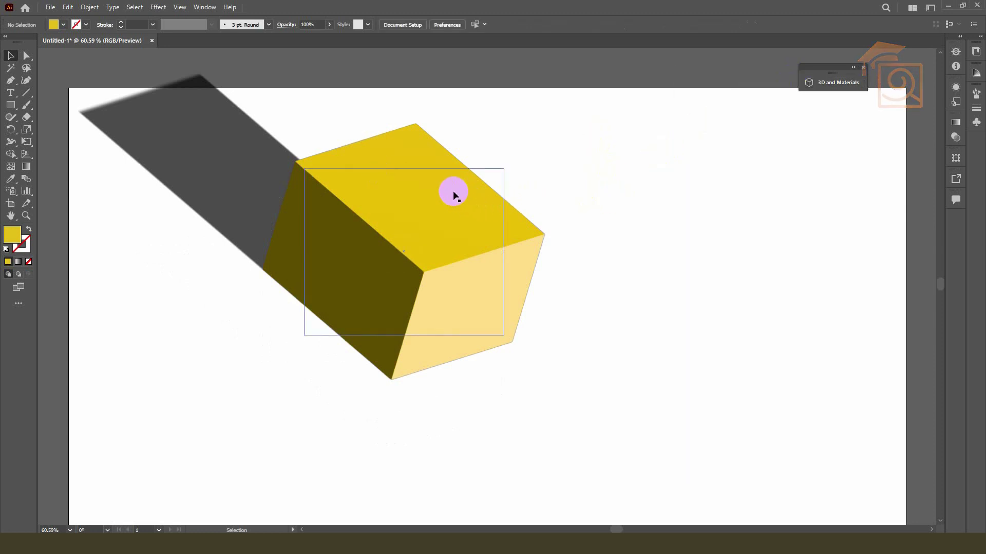
scroll(453, 195, "down", 2)
left_click_drag(455, 216, 191, 214)
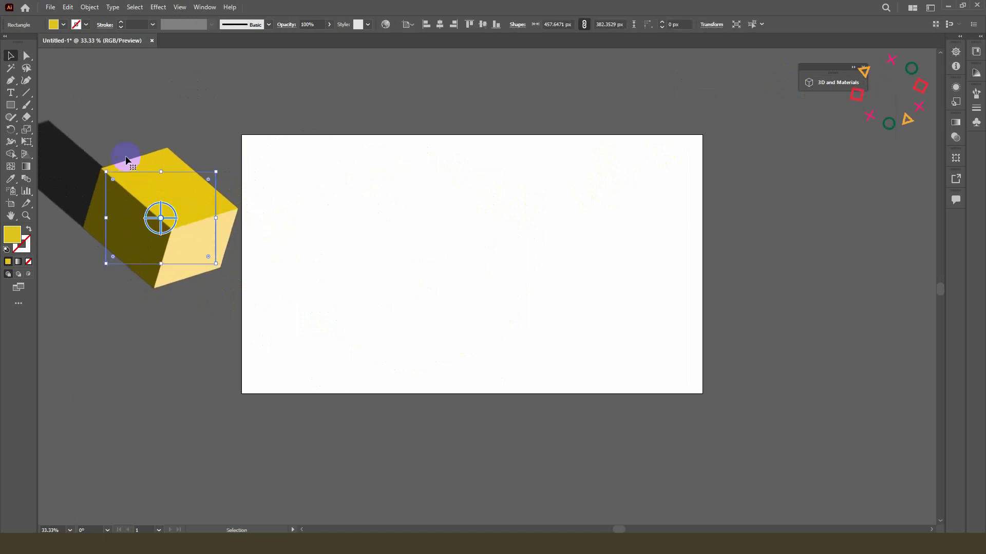
Step: Draw an open, curved half-vase profile with the Pen tool, from a rounded lip down the bulging side to the base
left_click(11, 81)
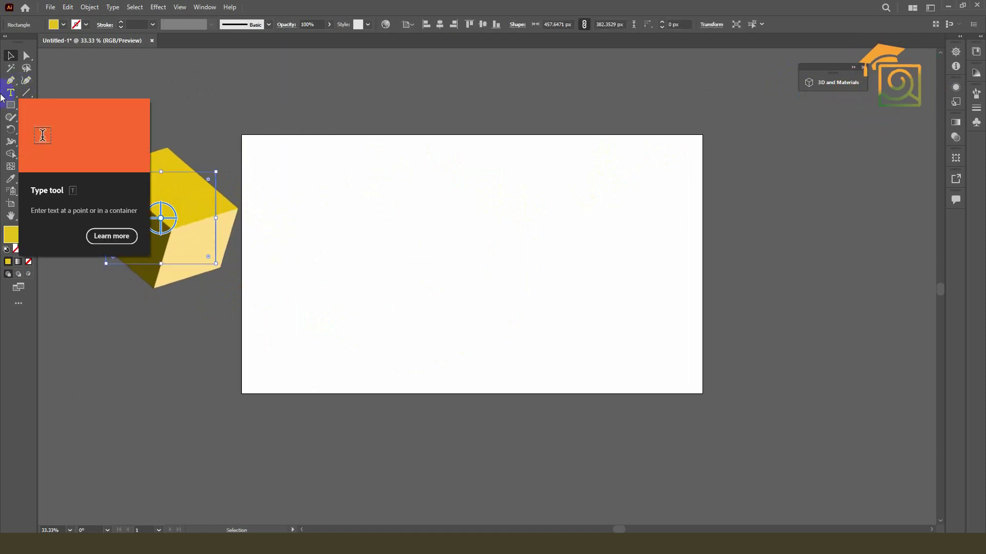
scroll(530, 213, "up", 1)
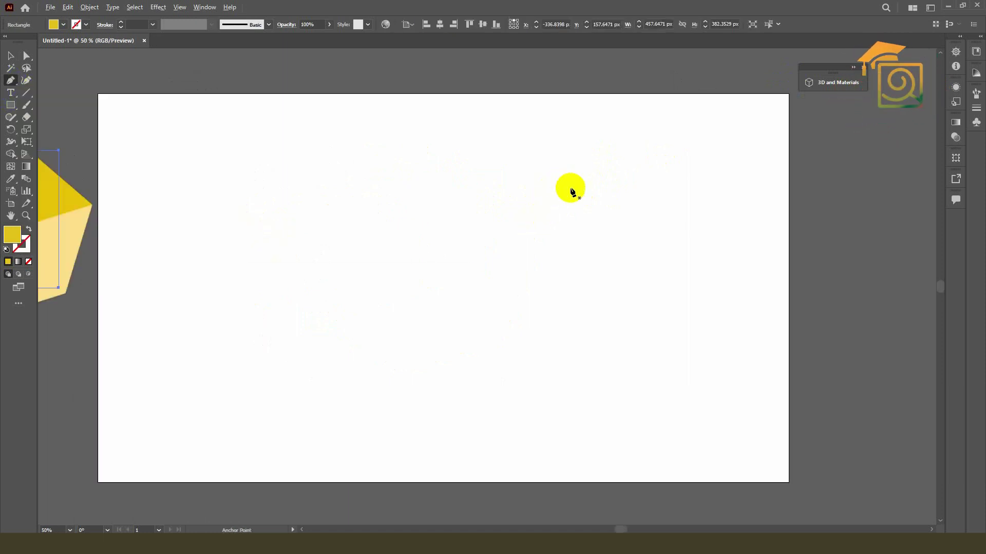
left_click_drag(510, 215, 584, 206)
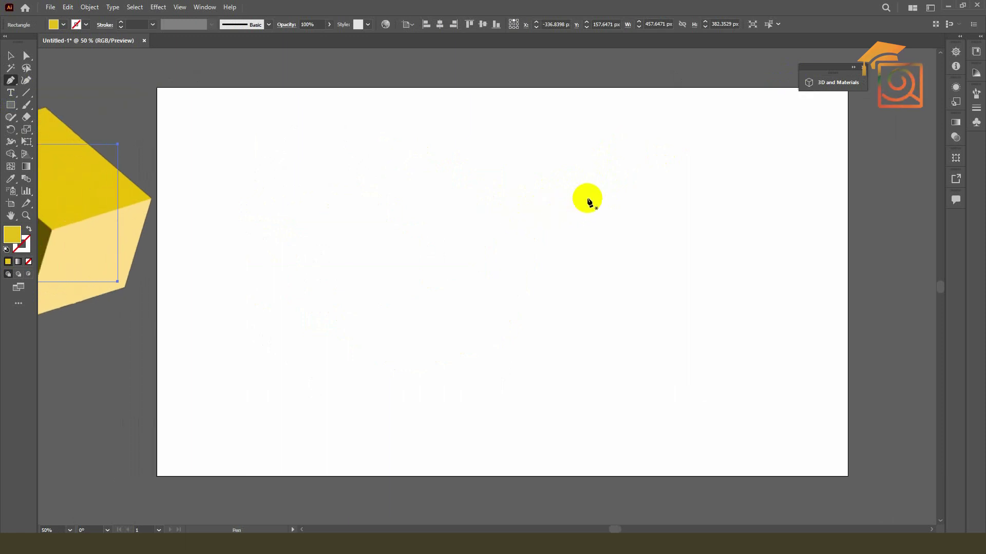
left_click(592, 158)
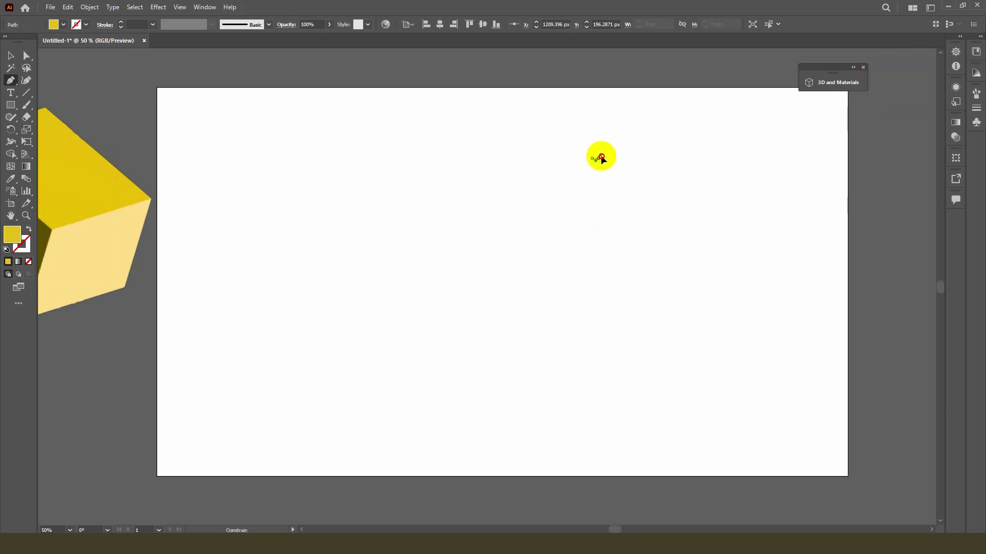
scroll(596, 181, "up", 2)
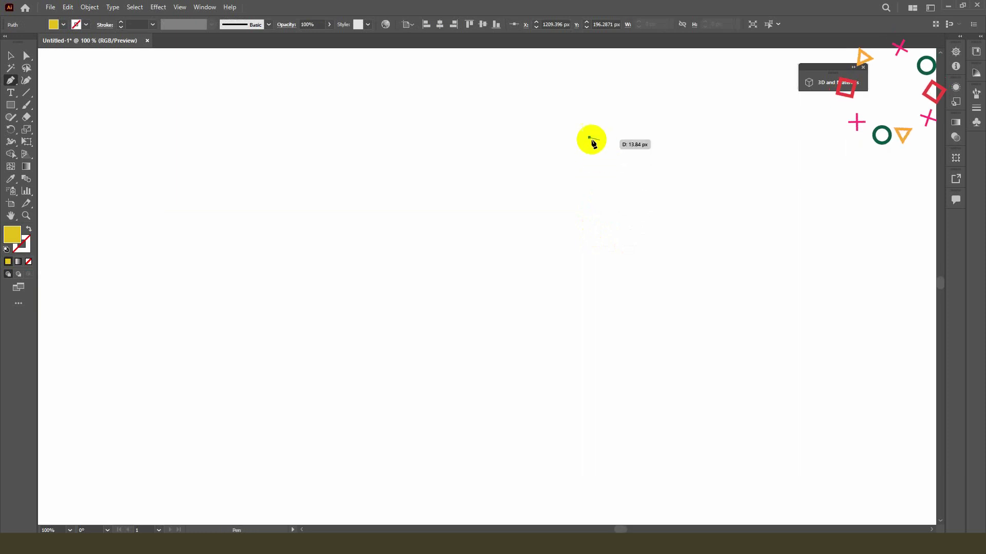
key("ctrl+z")
left_click_drag(591, 140, 610, 193)
mouse_move(607, 289)
left_mouse_down()
mouse_move(583, 327)
mouse_move(597, 302)
left_mouse_up()
left_click(548, 307)
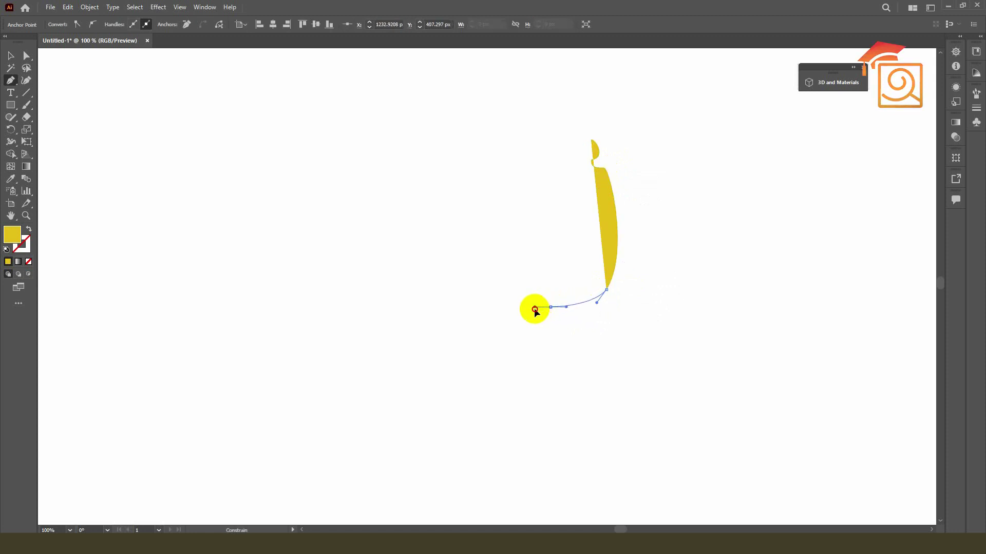
key("v")
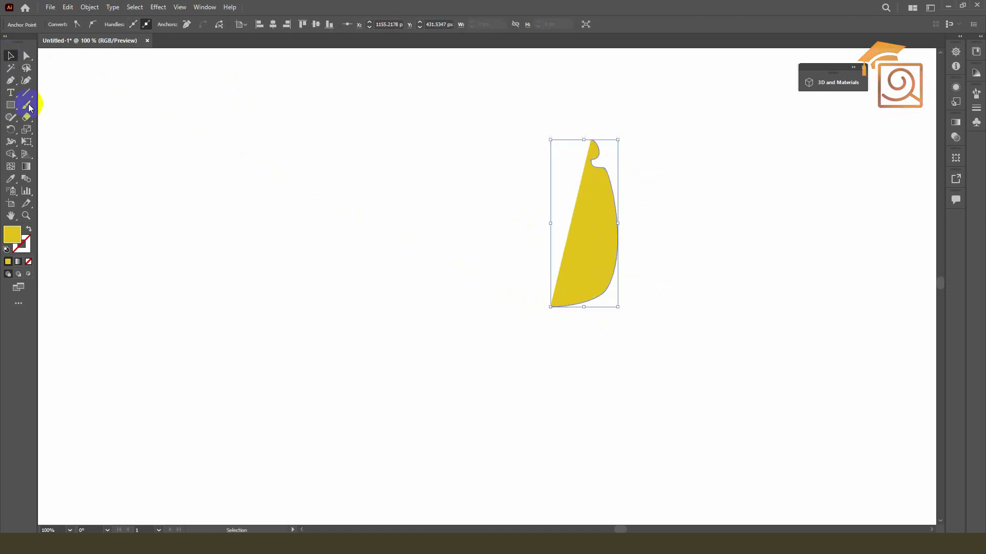
Step: Swap the profile's fill and stroke so it is only outlined, and enlarge it to about 179 × 446 px
left_click(29, 229)
left_click(379, 175)
scroll(611, 218, "down", 2)
left_click_drag(561, 165, 640, 296)
left_click_drag(616, 178, 587, 183)
Step: Set the stroke colour of the half-vase profile to orange, hex fc7e15
double_click(22, 244)
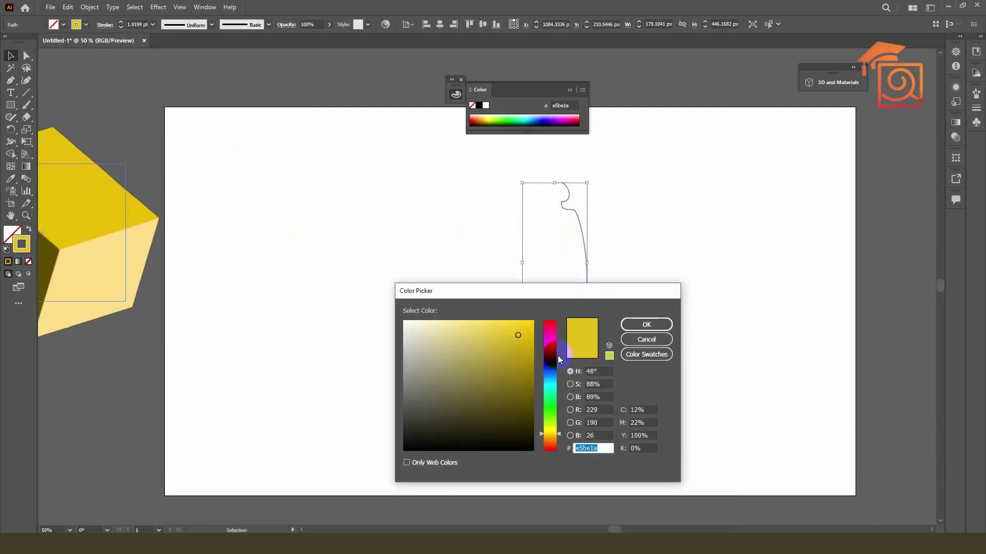
left_click(557, 439)
left_click_drag(557, 440, 557, 442)
left_click_drag(521, 334, 524, 322)
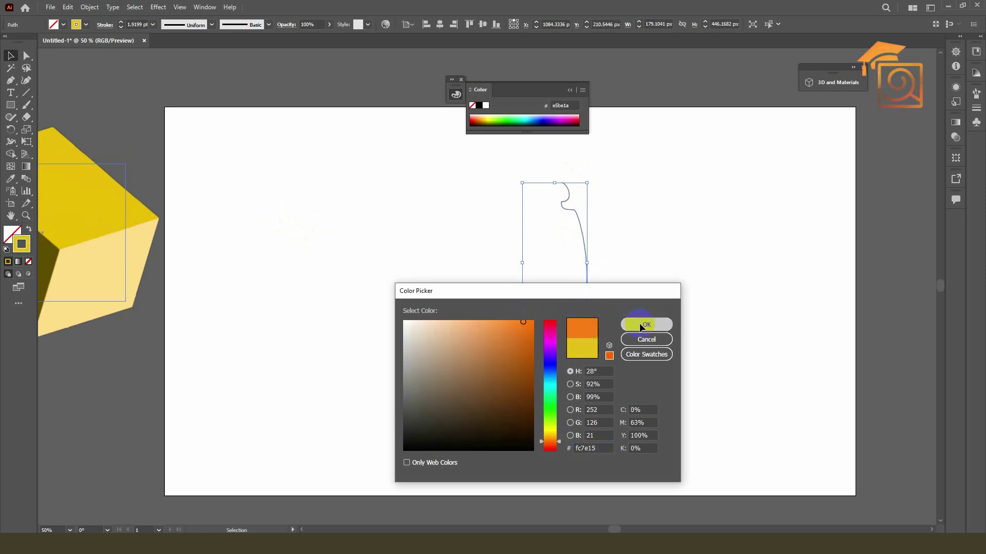
left_click(640, 325)
Step: Revolve the profile 360° from its left edge into a 3D vase, trying the hollow cap but keeping the solid one
left_click(821, 82)
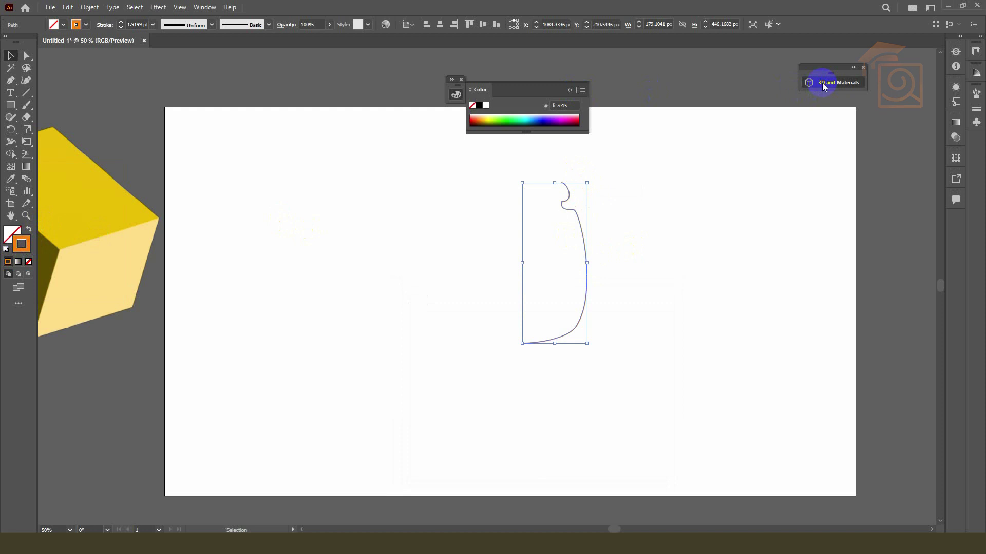
left_click(691, 99)
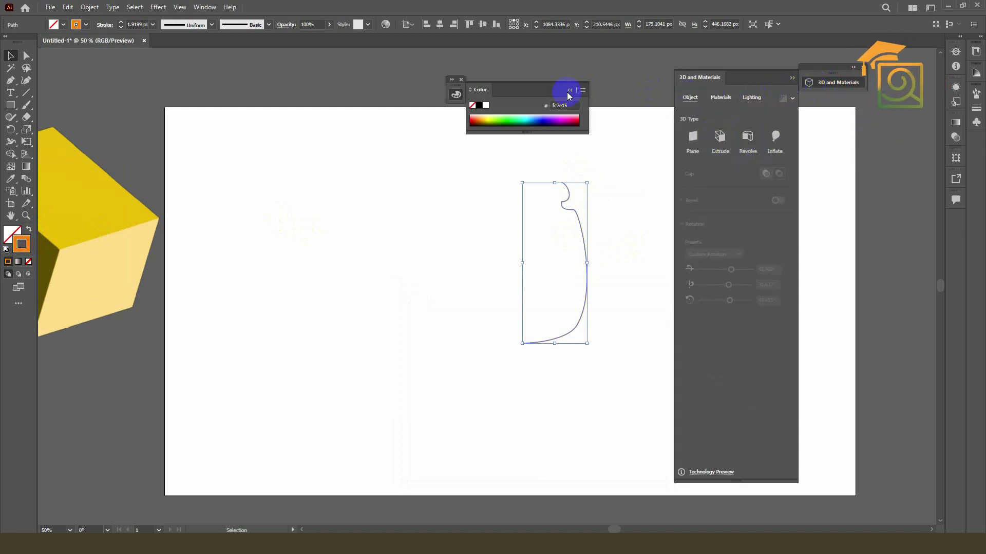
left_click_drag(554, 90, 395, 66)
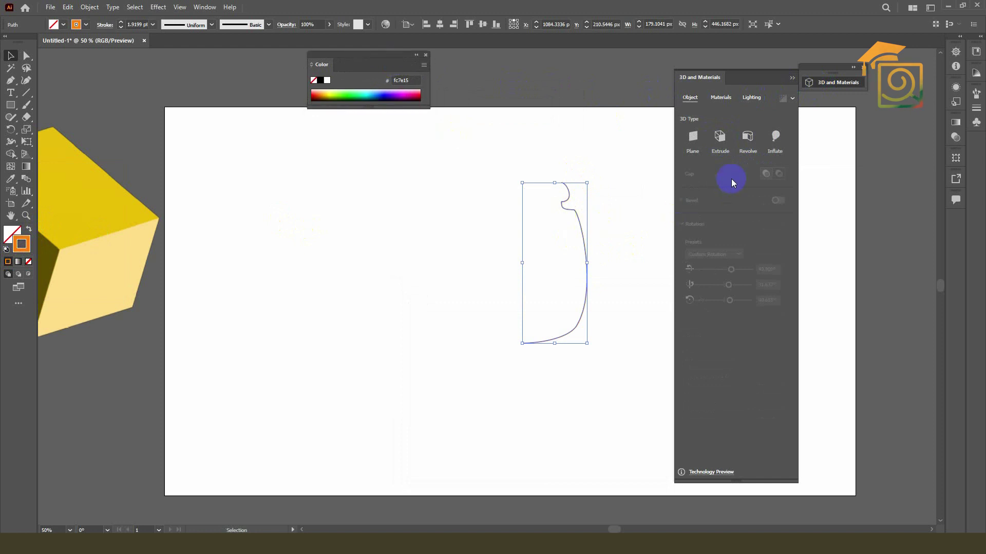
left_click(748, 138)
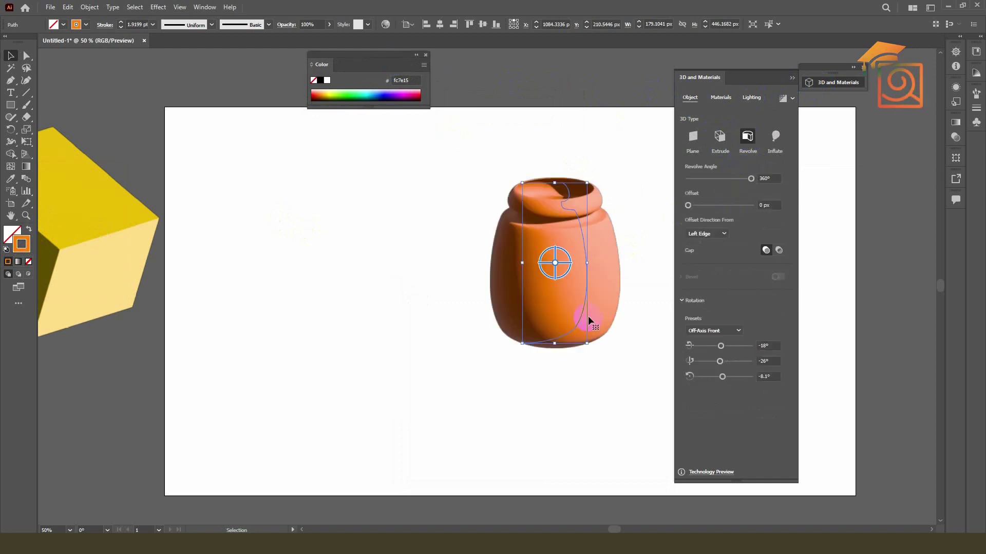
scroll(569, 264, "up", 1)
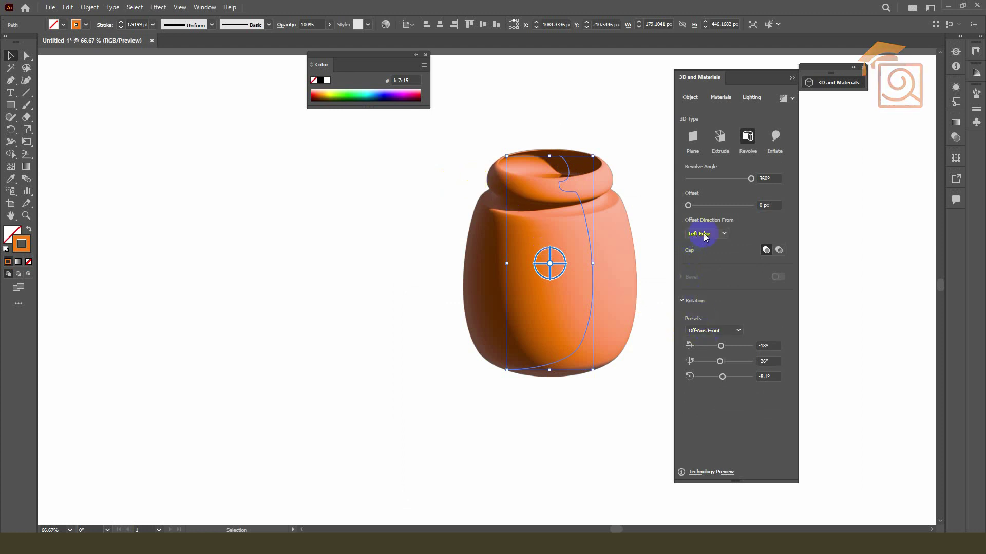
left_click(780, 251)
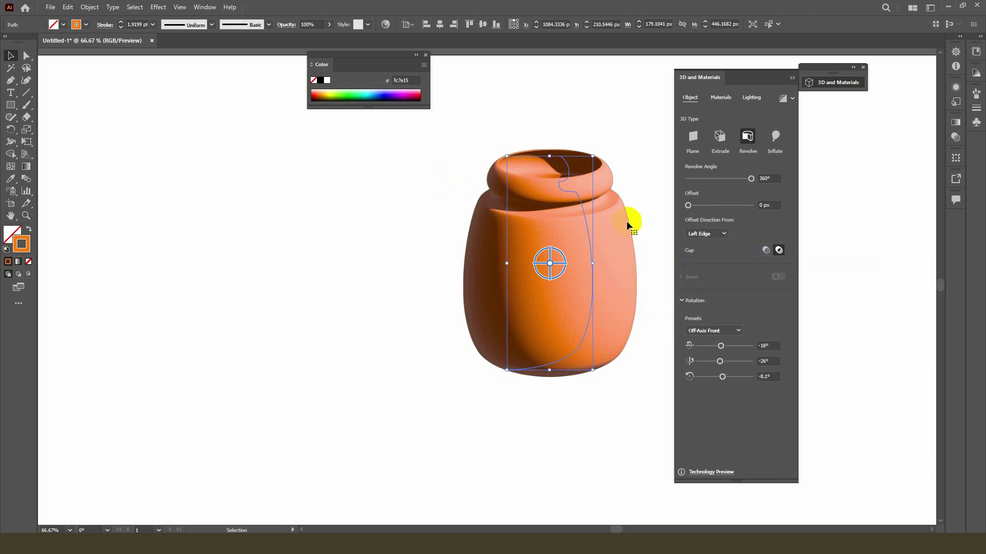
left_click(767, 251)
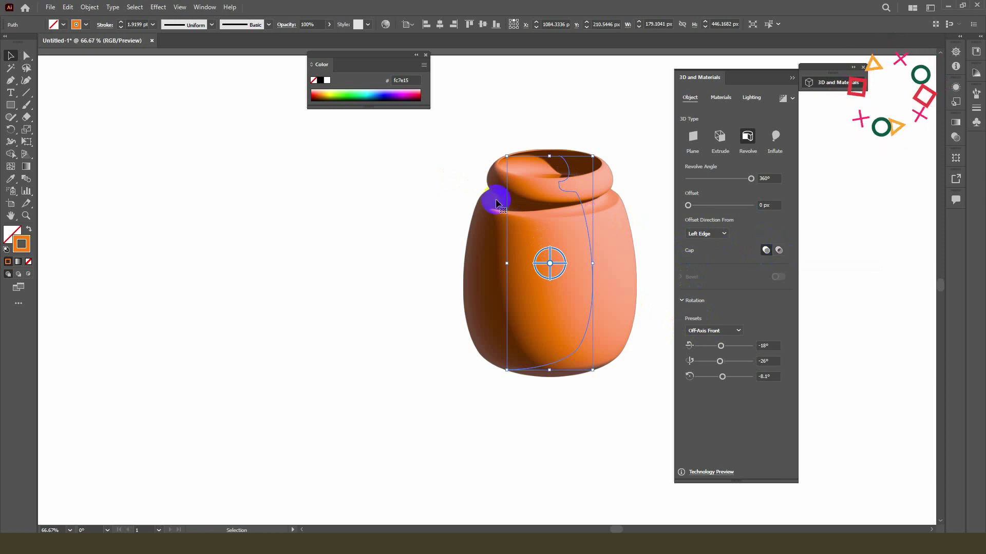
Step: Try the camellia flower denim material at a density of 517 on the vase, followed by the Mosaic_flourish material
left_click(722, 99)
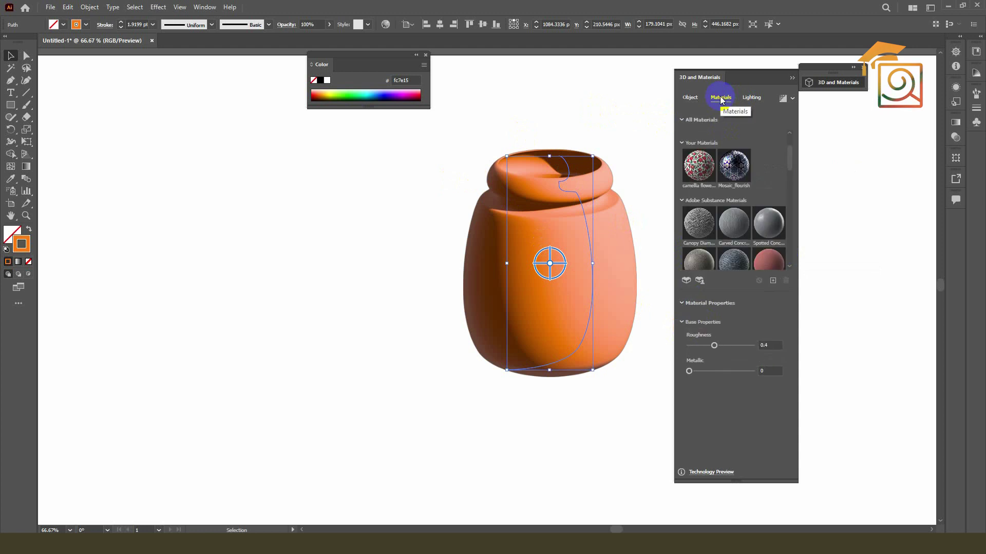
left_click(692, 169)
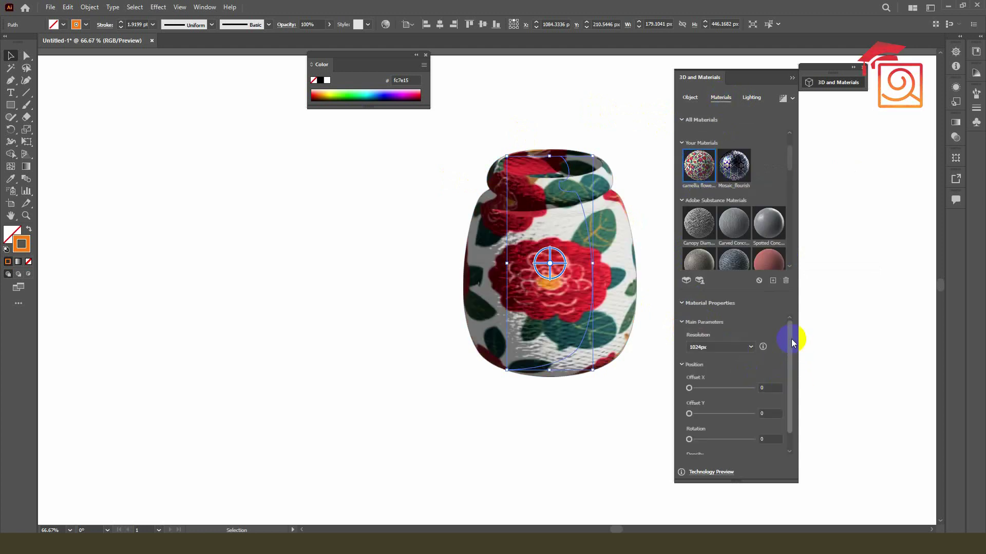
left_click_drag(791, 339, 791, 388)
left_click_drag(692, 450, 719, 448)
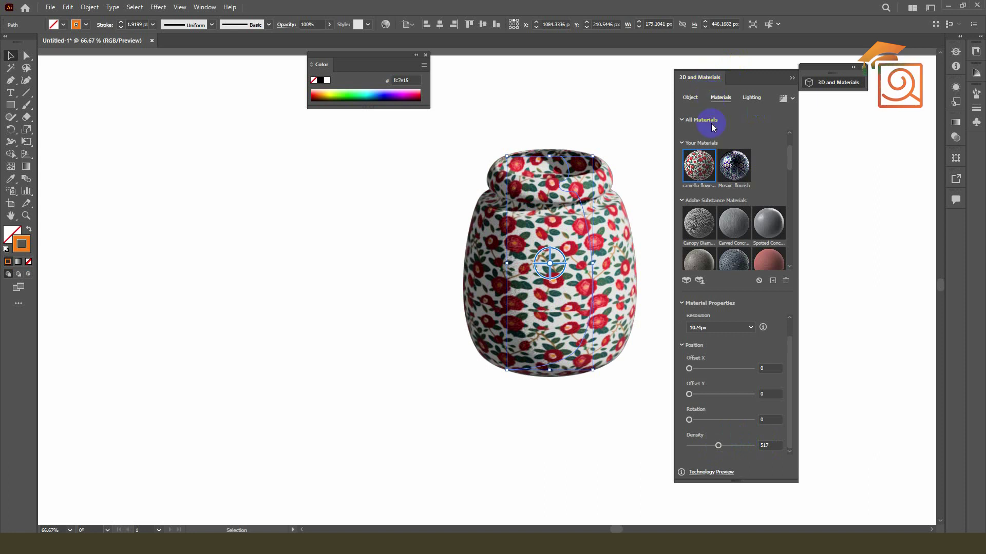
left_click(733, 167)
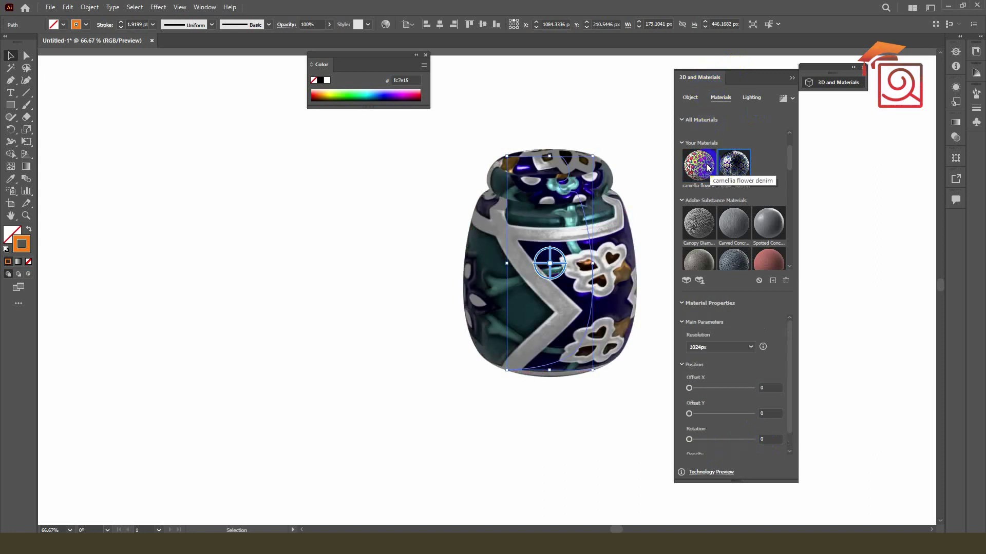
Step: Apply the camellia flower denim material to the vase with a pattern density of 444 and a rotation of 27
left_click(708, 167)
mouse_move(689, 439)
left_mouse_down()
mouse_move(742, 443)
mouse_move(698, 439)
left_mouse_up()
scroll(781, 408, "down", 1)
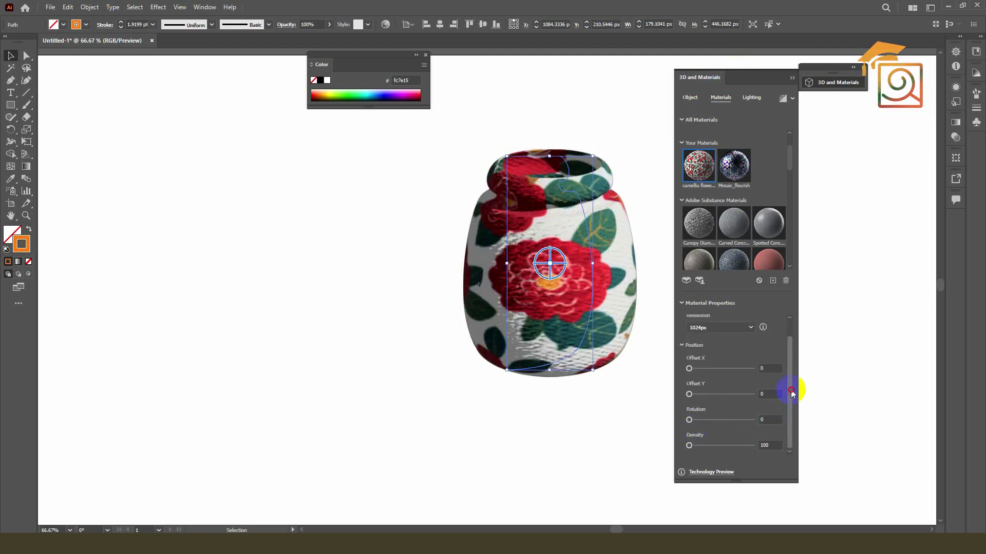
left_click_drag(689, 446, 713, 446)
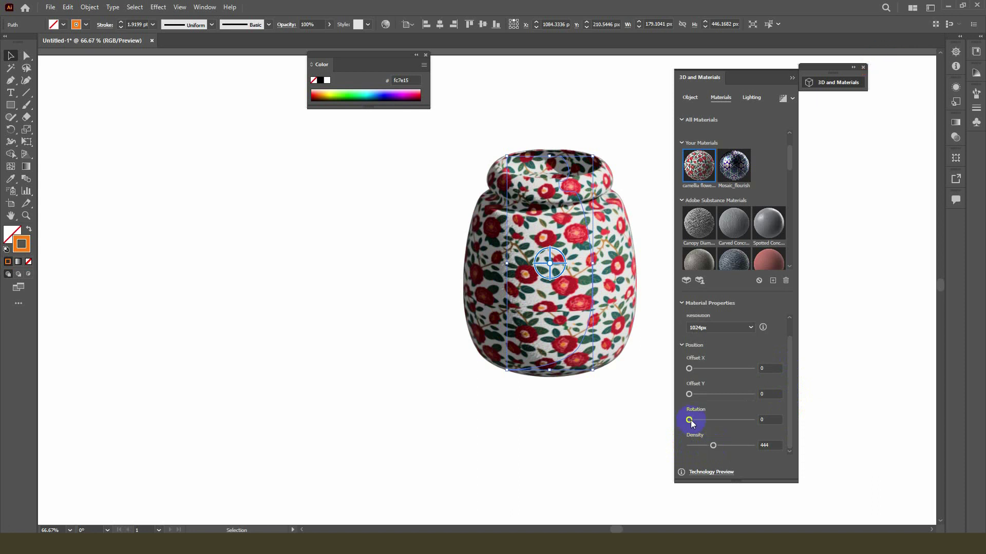
left_click_drag(694, 424, 697, 424)
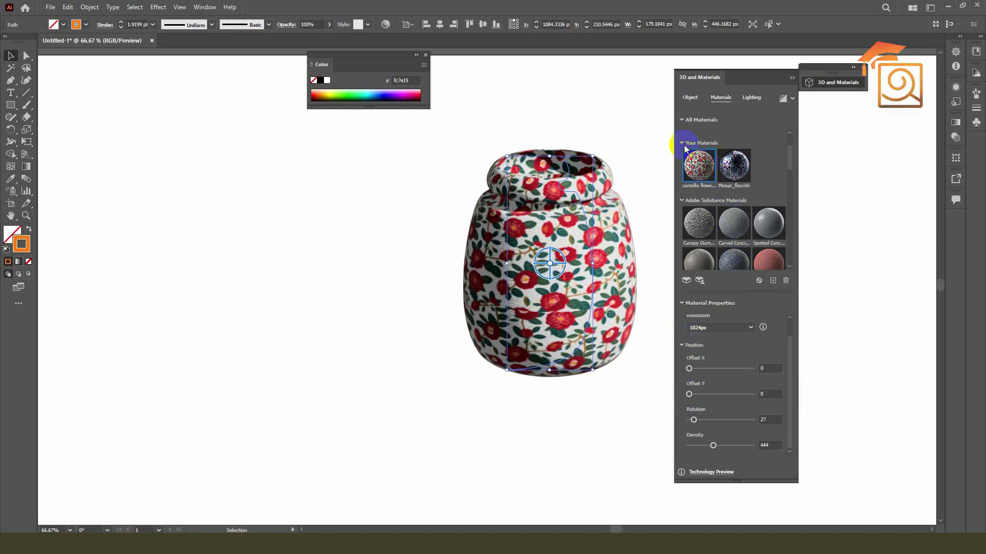
Step: Tilt the vase forward to expose its opening and compare the Diffuse, Top Left and Right lighting presets, finishing with Top Left
left_click(753, 97)
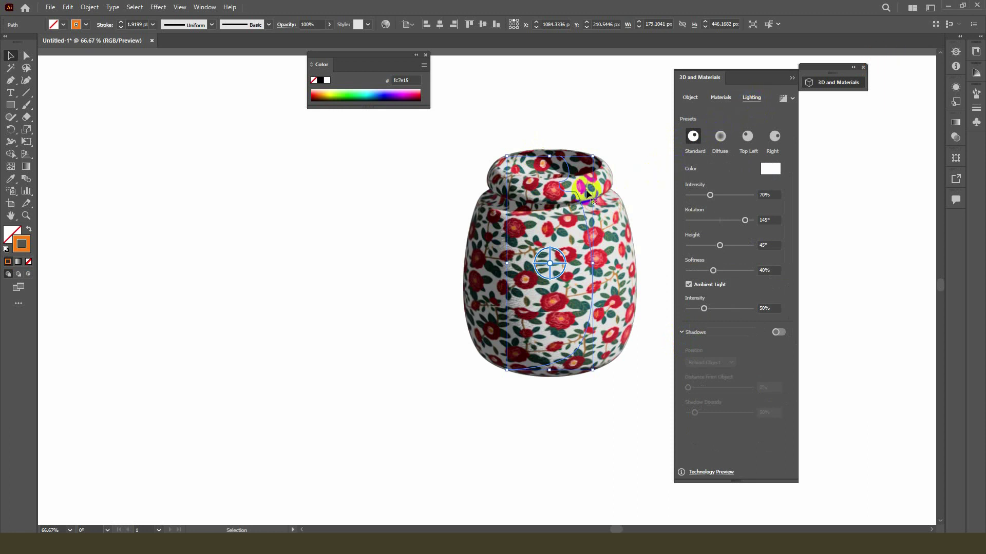
left_click_drag(576, 251, 599, 265)
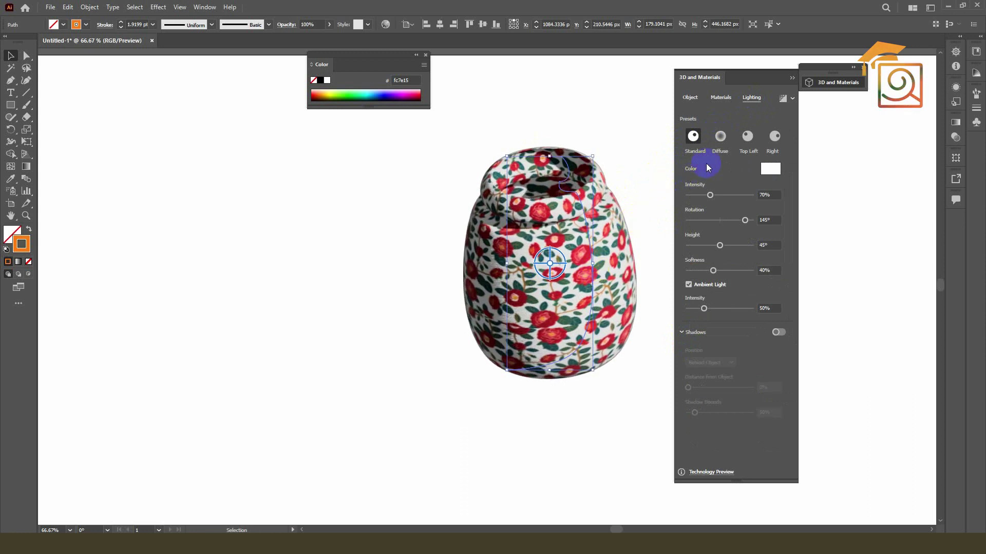
left_click(721, 137)
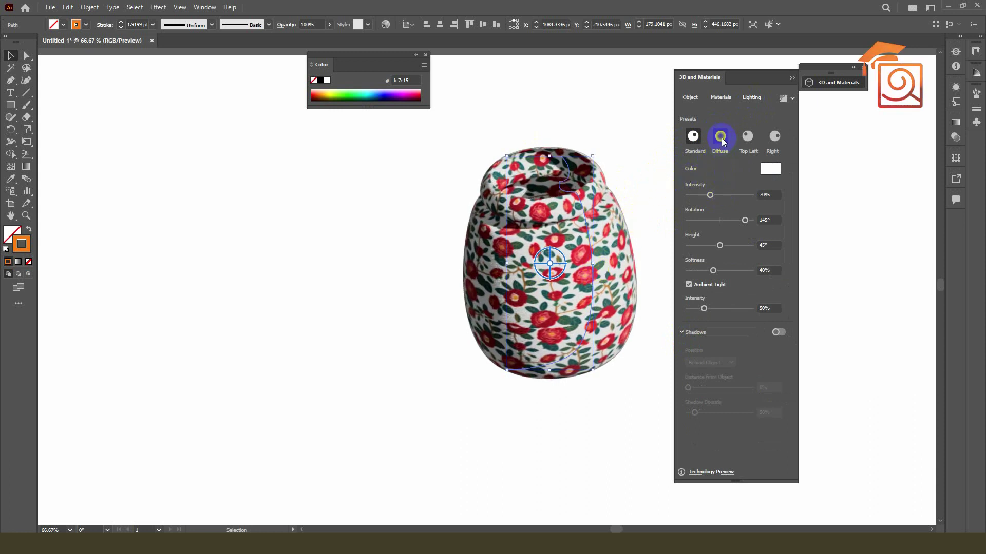
left_click(748, 136)
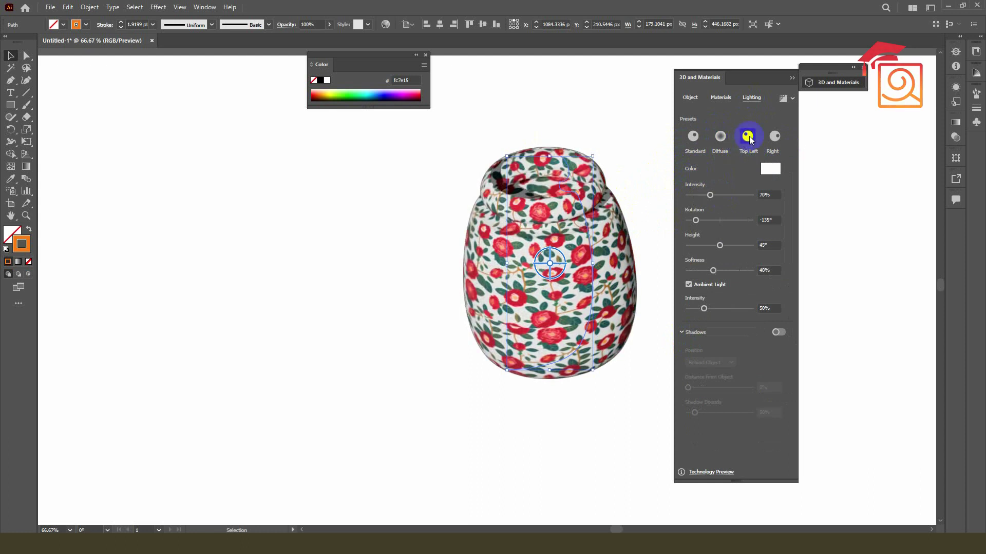
left_click(775, 137)
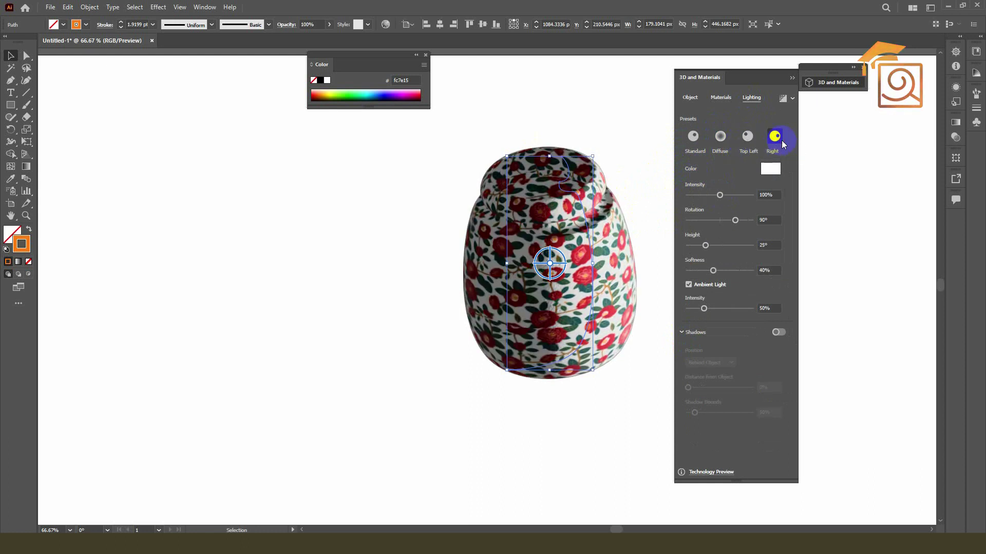
left_click(747, 136)
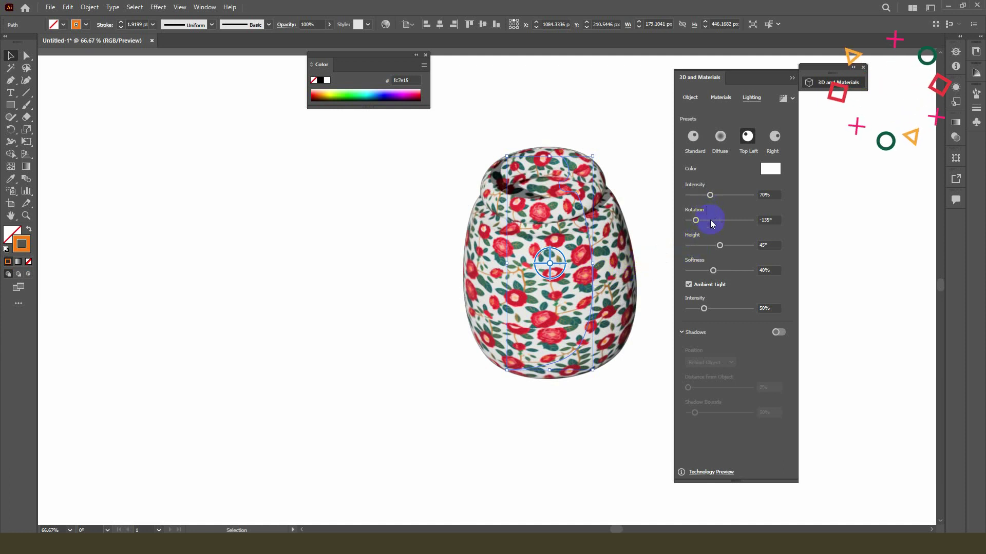
Step: Set the vase's light rotation to -129°, height to 21°, softness to 60% and ambient intensity to 65%
mouse_move(697, 219)
left_mouse_down()
mouse_move(687, 222)
mouse_move(698, 226)
left_mouse_up()
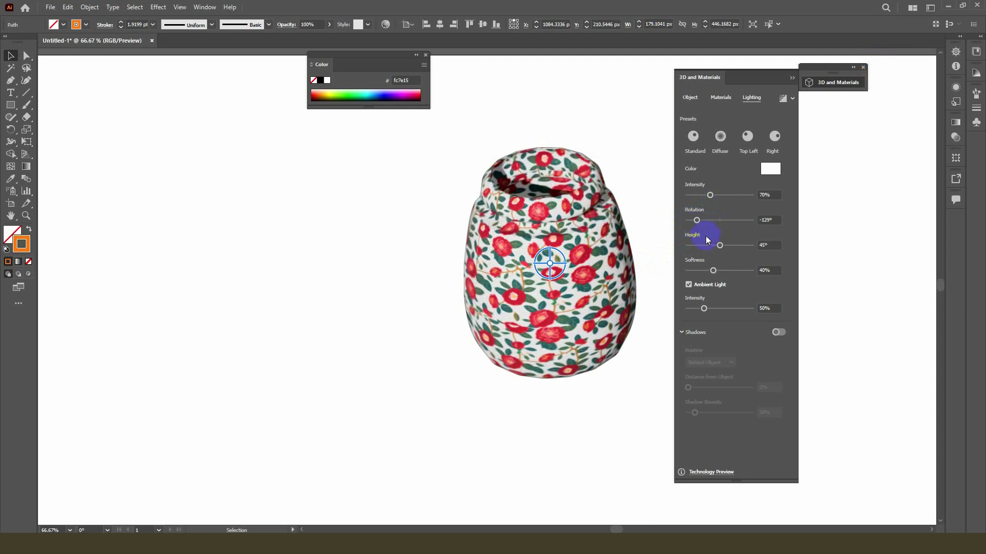
left_click_drag(720, 247, 705, 249)
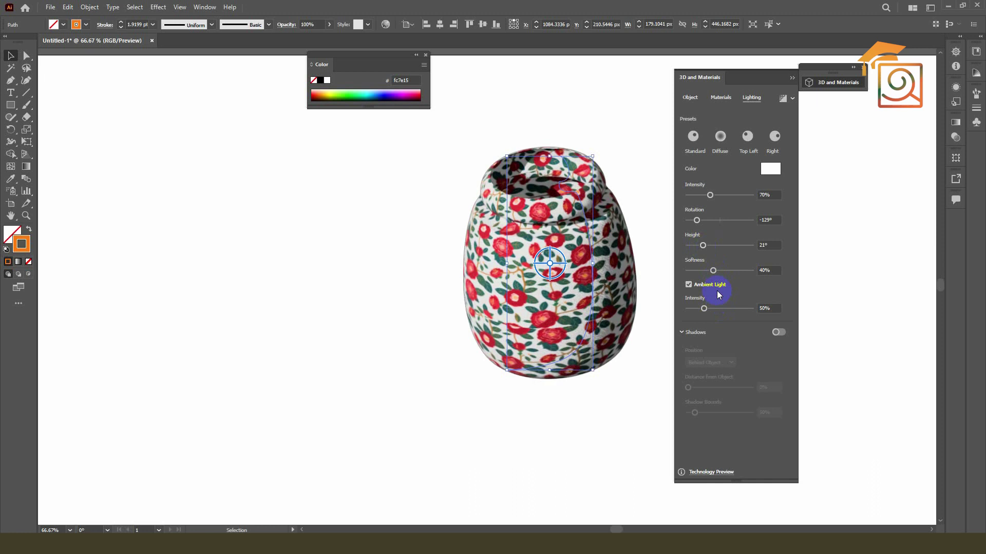
left_click_drag(713, 270, 726, 271)
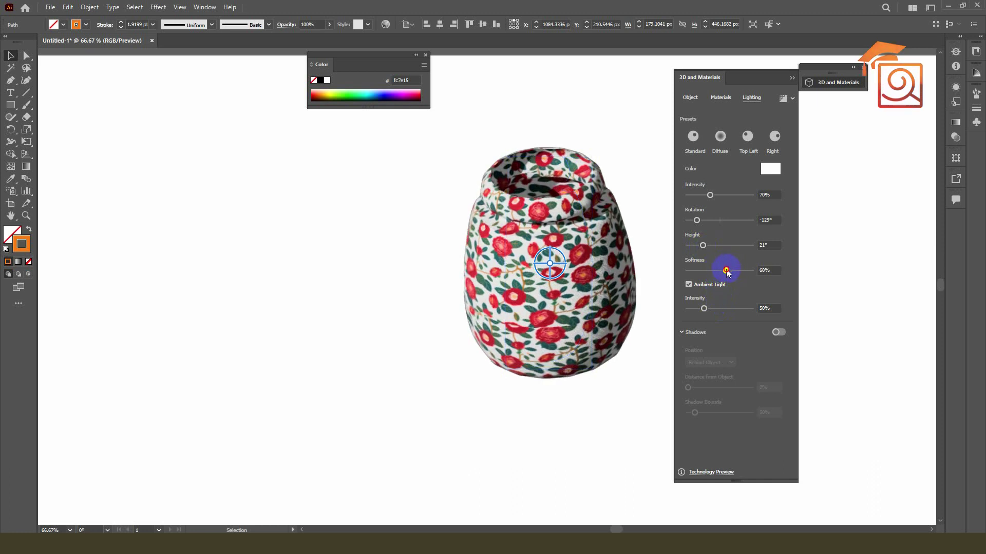
mouse_move(704, 308)
left_mouse_down()
mouse_move(729, 307)
mouse_move(709, 308)
left_mouse_up()
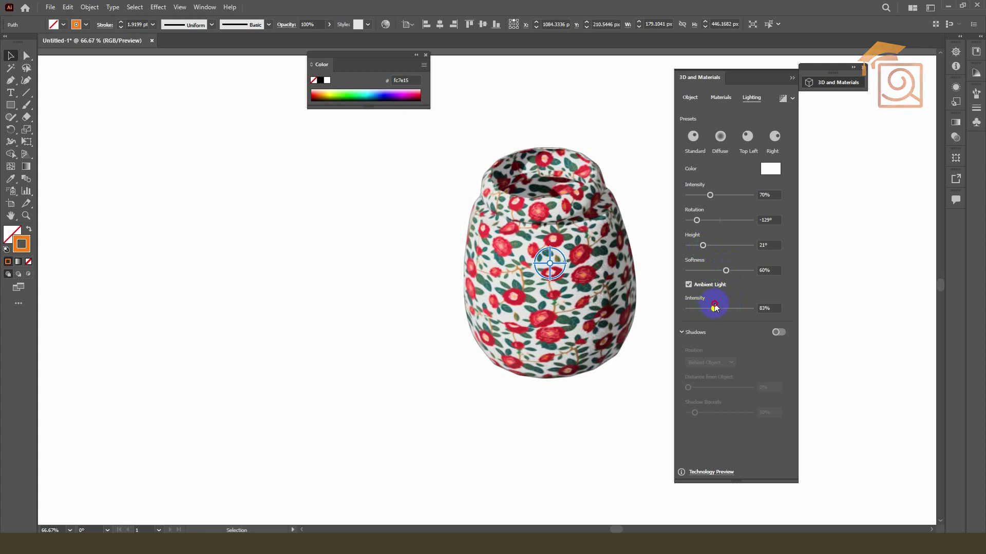
Step: Turn on the vase's shadow behind the object, with 400% shadow bounds and a 68% distance, moving the settings clear of it
left_click(782, 334)
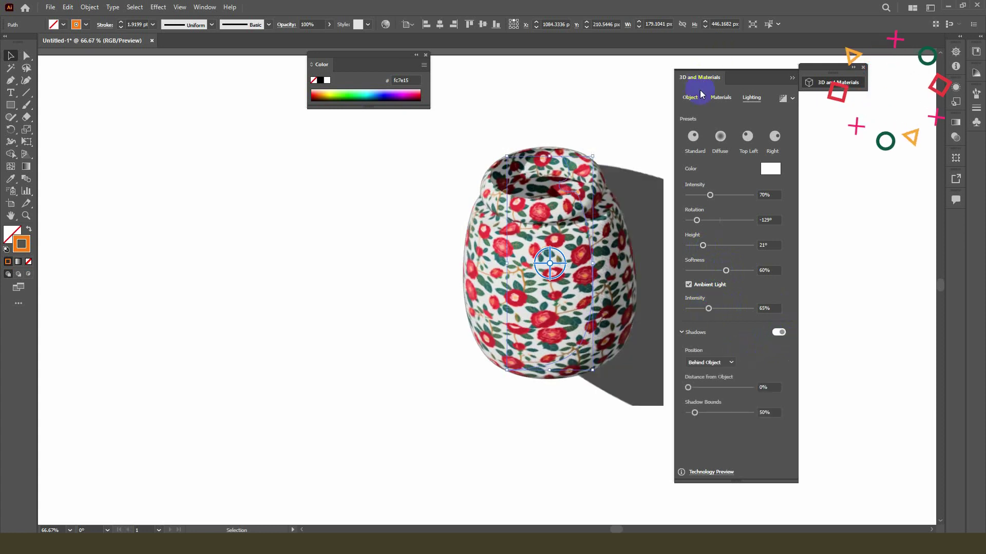
left_click_drag(732, 77, 819, 67)
left_click(851, 384)
left_click_drag(778, 409, 826, 407)
left_click_drag(809, 73, 262, 105)
left_click_drag(279, 439, 310, 433)
left_click_drag(226, 415, 268, 419)
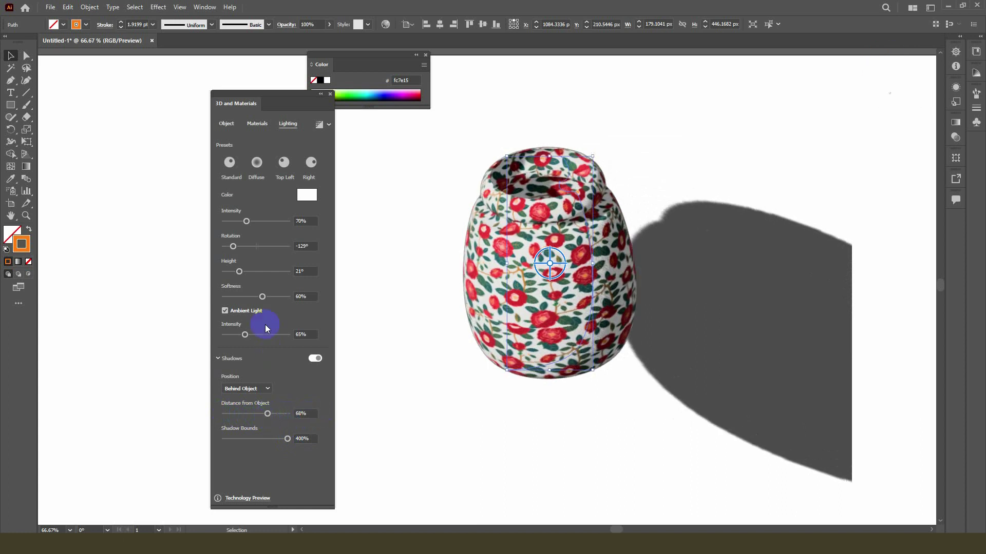
Step: Reapply the Top Left lighting preset to the vase and set the light intensity to 42% and rotation to -141°
left_click(558, 258)
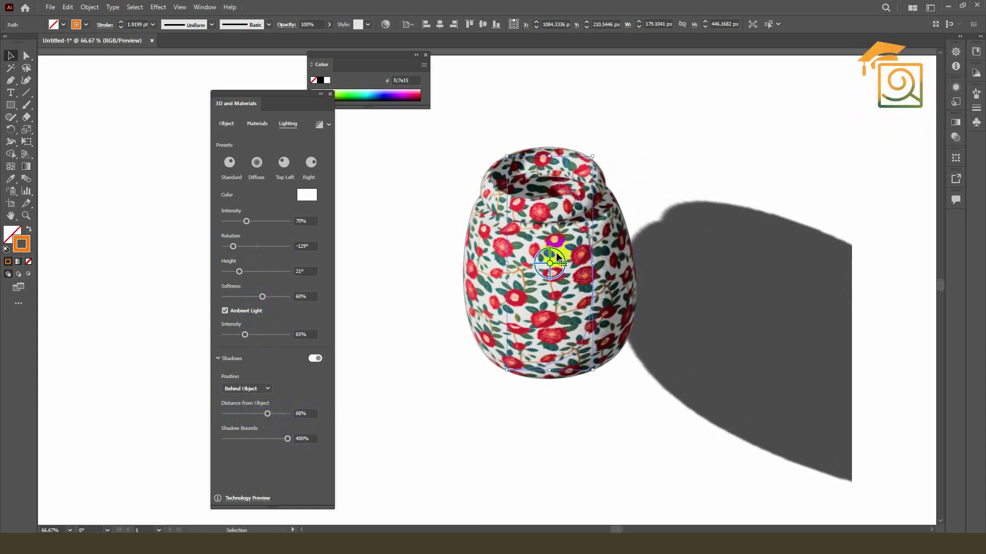
mouse_move(248, 222)
left_mouse_down()
mouse_move(264, 223)
mouse_move(240, 228)
left_mouse_up()
left_click(285, 163)
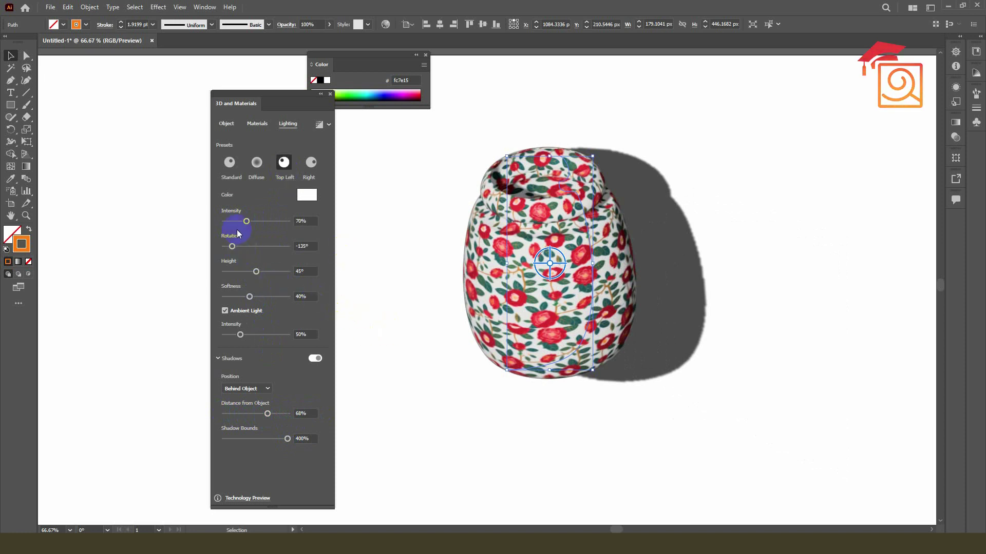
left_click_drag(246, 224, 236, 249)
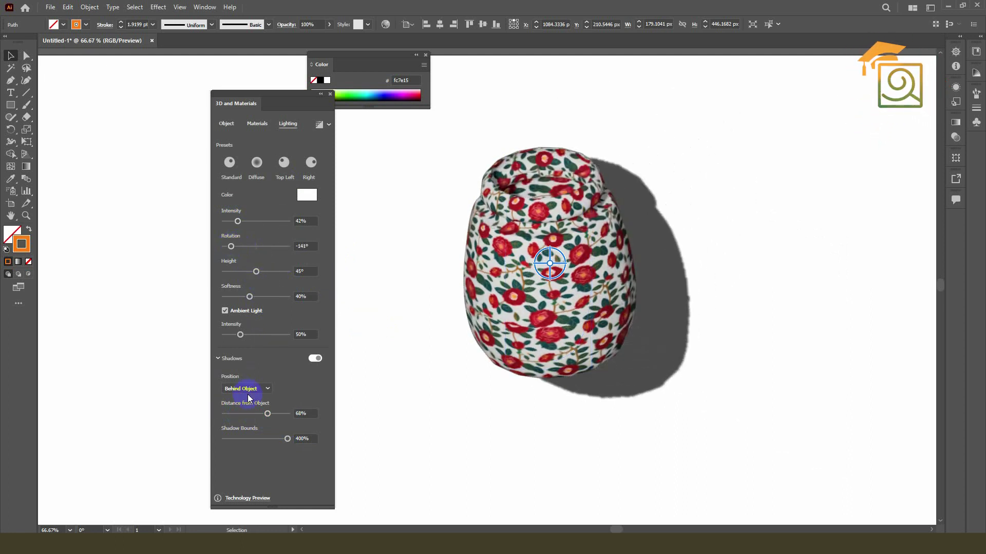
Step: Set the shadow distance to 0% and bounds to 251%, both light and ambient intensity to 47%, and light rotation to -147°
left_click_drag(267, 413, 202, 411)
left_click_drag(287, 439, 265, 450)
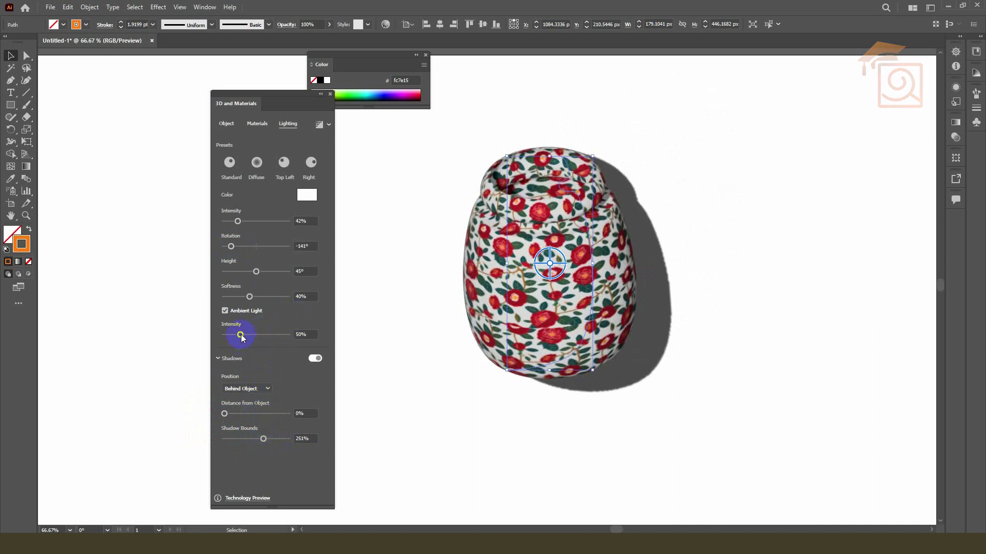
left_click_drag(242, 337, 240, 337)
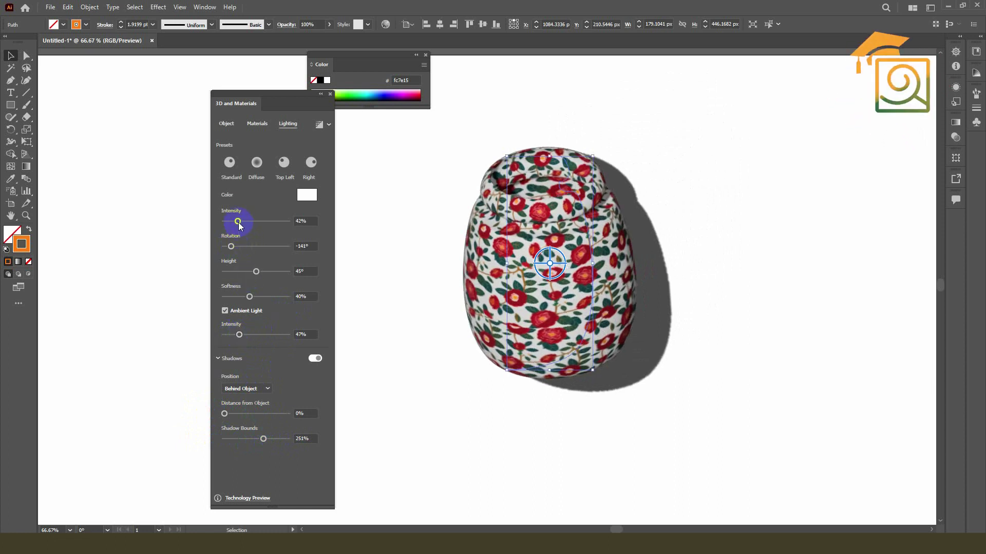
left_click_drag(238, 222, 231, 250)
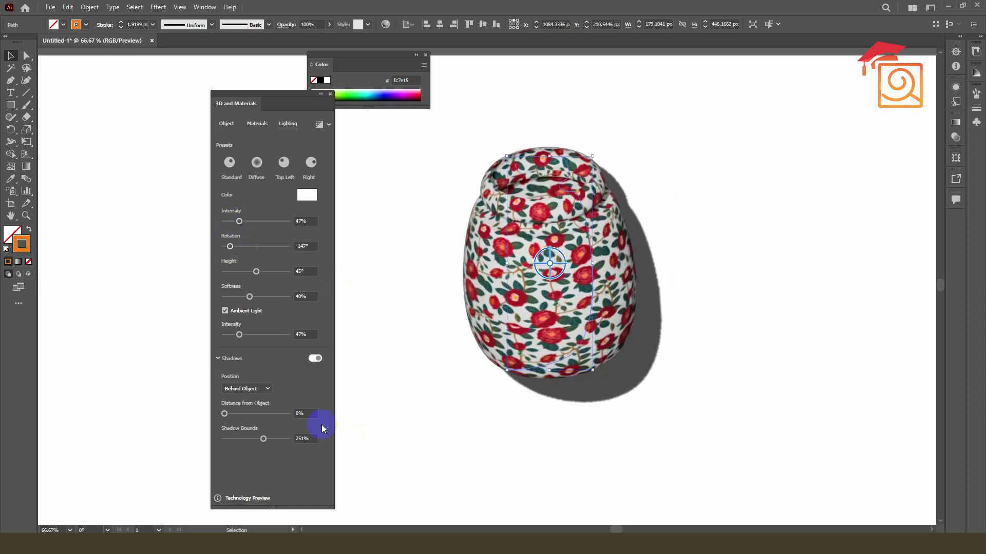
Step: Render the vase with ray tracing and close the 3D and Materials and Color settings
left_click(319, 126)
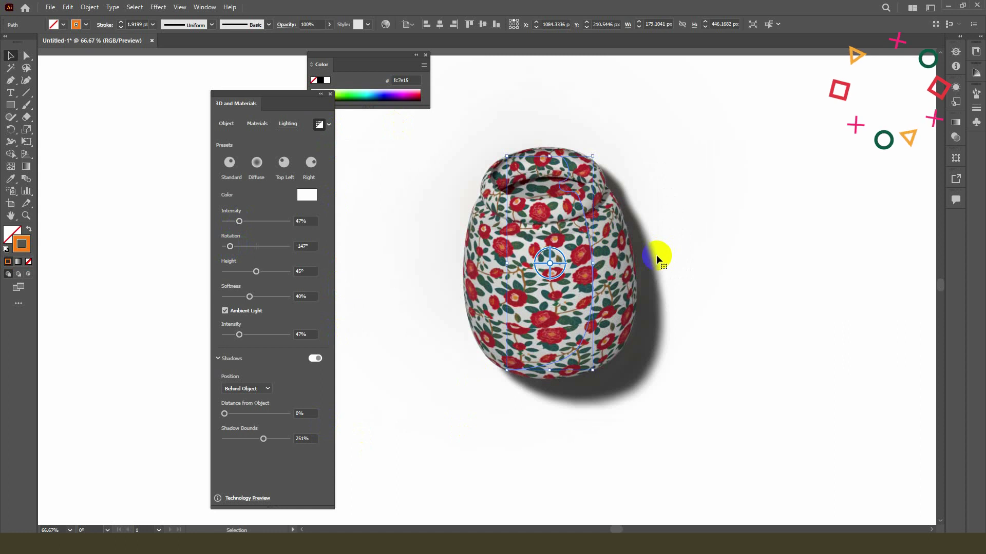
left_click(330, 94)
left_click(425, 55)
Step: Enlarge the vase to about 323 × 804 px and shift it toward the artboard's left side
key("ctrl+minus")
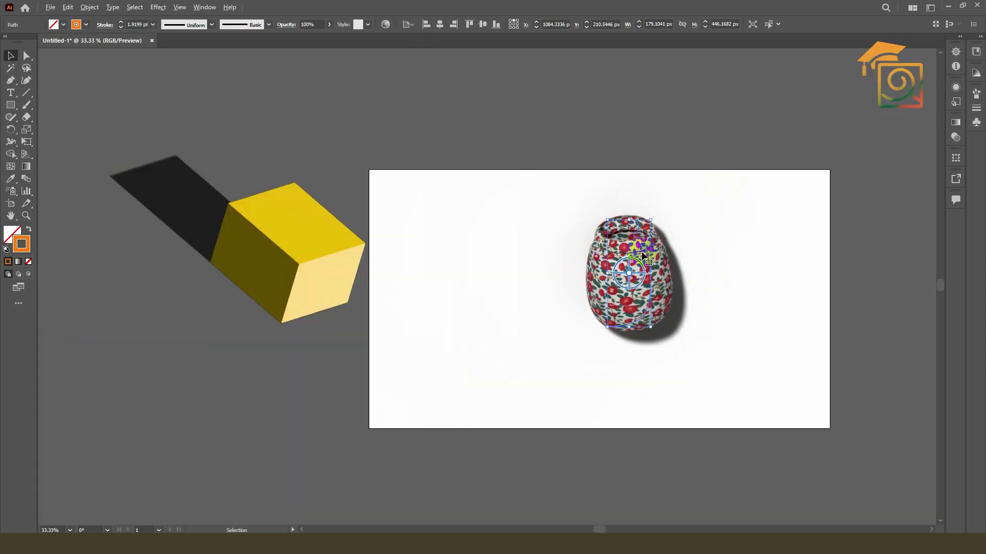
left_click_drag(640, 238, 674, 248)
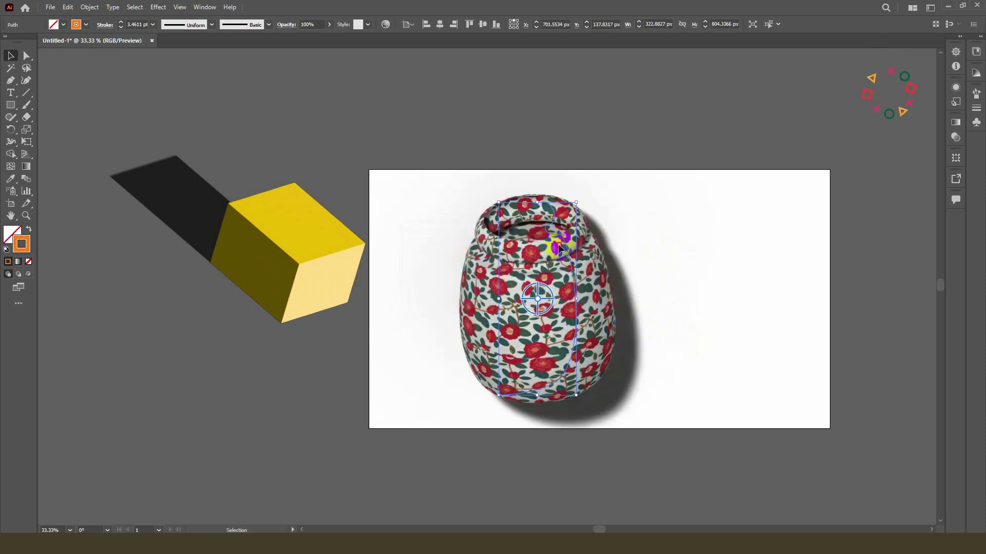
left_click_drag(588, 293, 558, 285)
Step: Move the yellow box onto the artboard's right half and adjust both objects so they sit side by side
left_click_drag(271, 279, 763, 325)
left_click_drag(548, 305, 517, 310)
left_click_drag(751, 303, 737, 300)
left_click(702, 391)
scroll(758, 380, "up", 1)
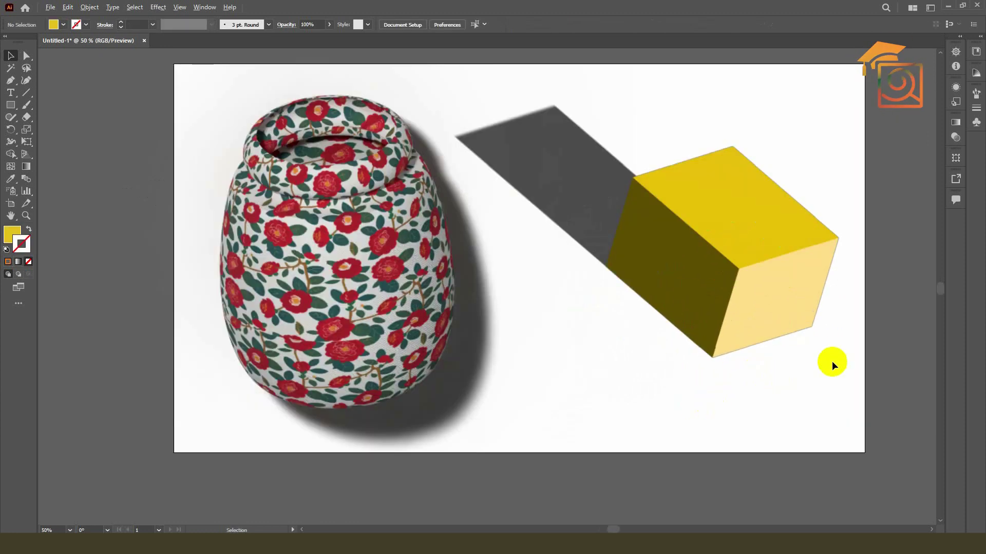
left_click_drag(836, 348, 810, 373)
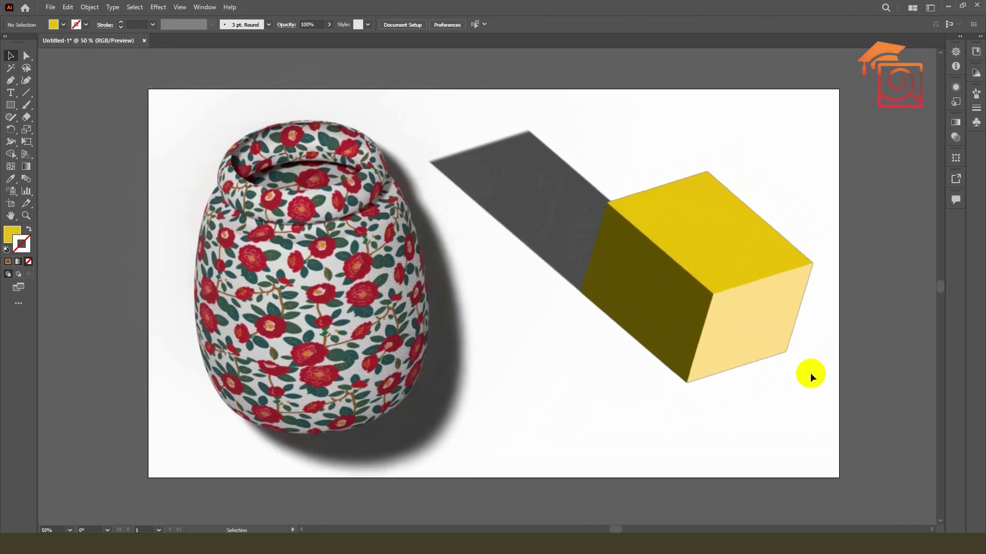